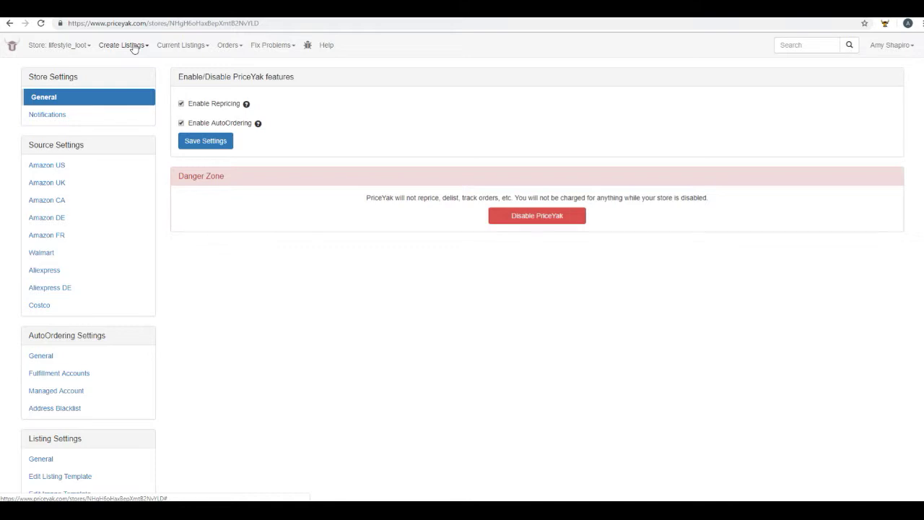
Open PriceYak's Create Listings page, keeping Amazon US as the source market.
left_click(132, 47)
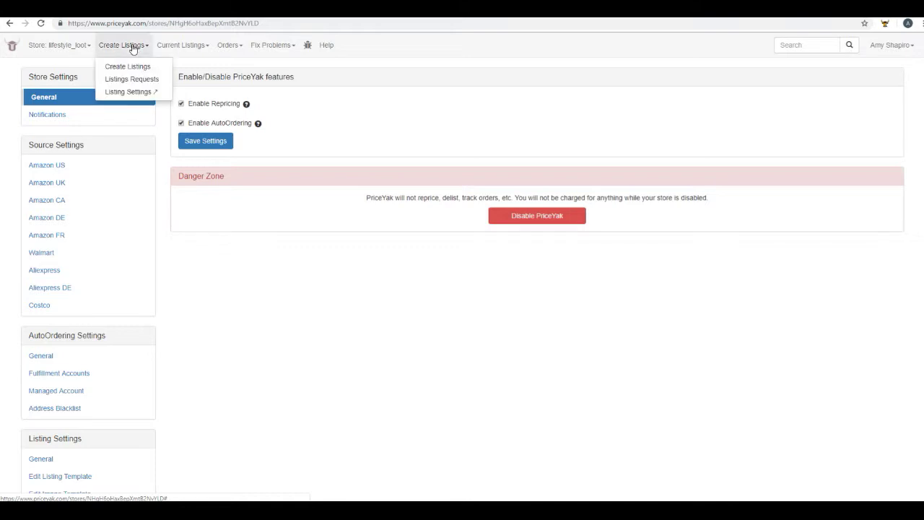
left_click(134, 72)
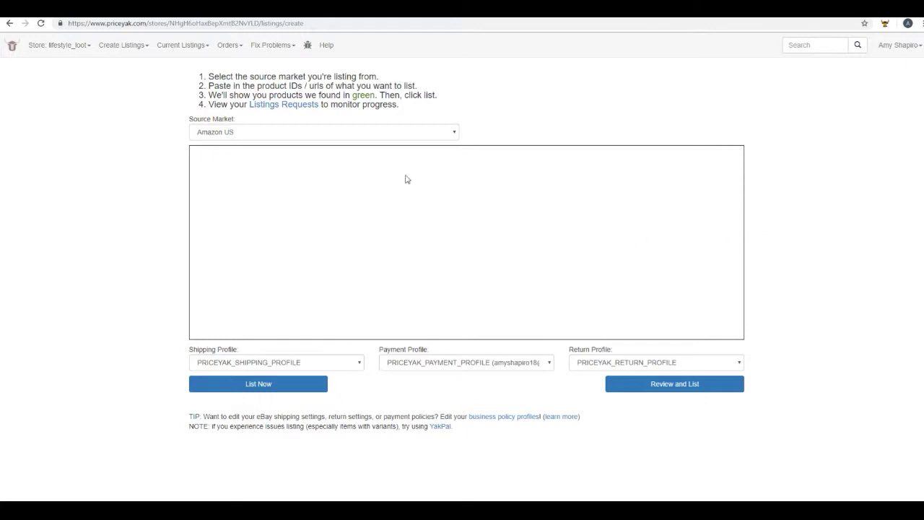
left_click(297, 137)
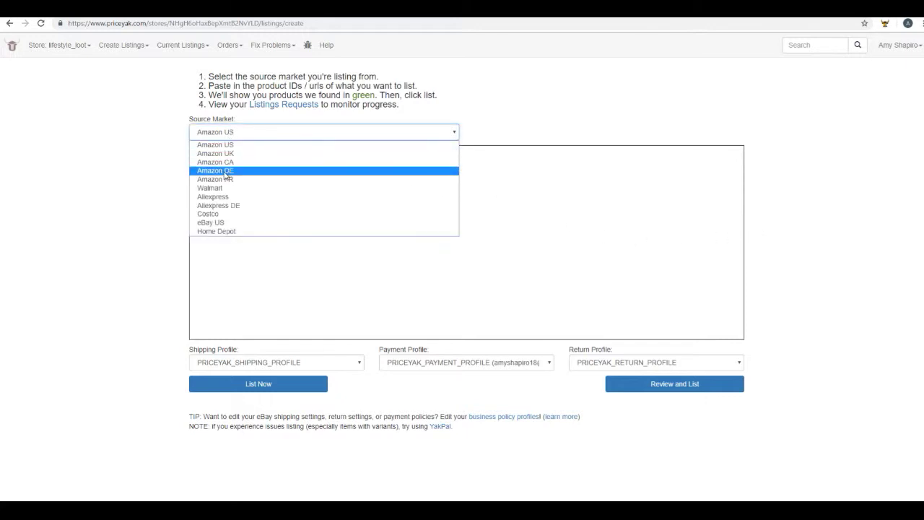
left_click(222, 146)
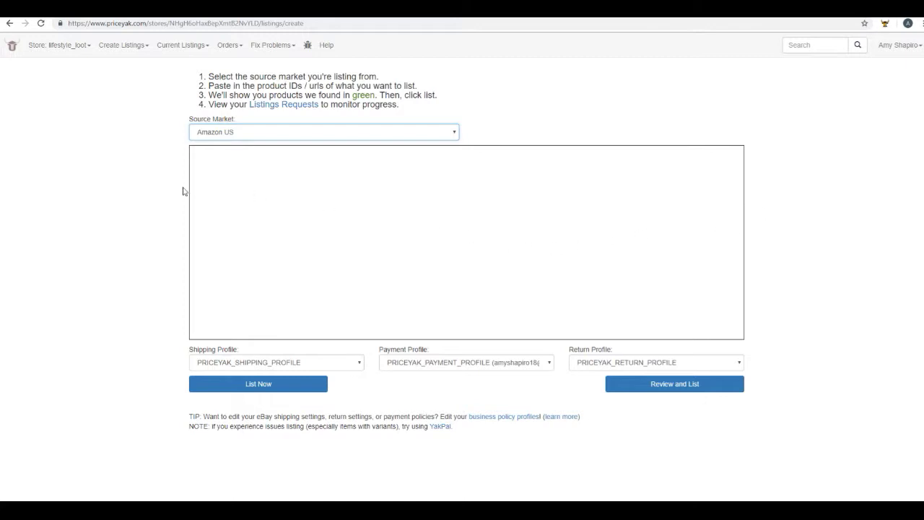
key("ctrl+Tab")
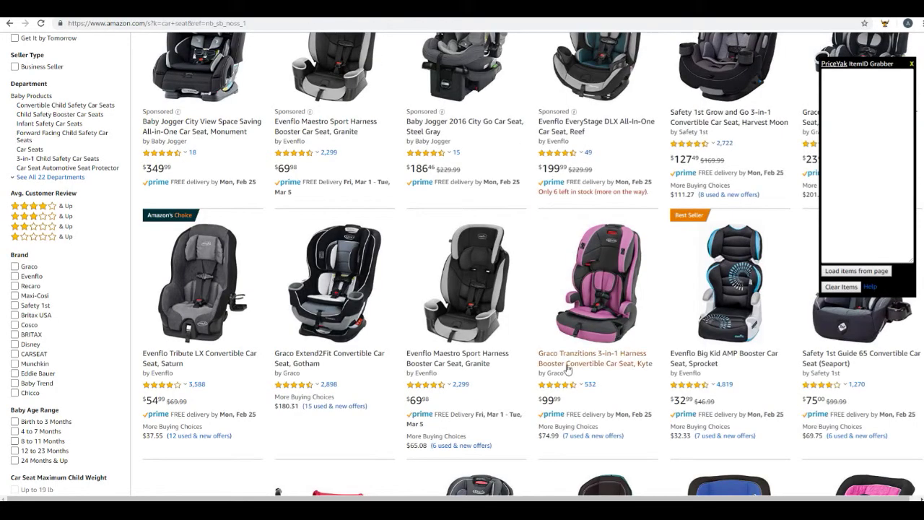
Copy the Graco Tranzitions ASIN B06Y1QQDVZ into PriceYak's product ID box.
left_click(605, 312)
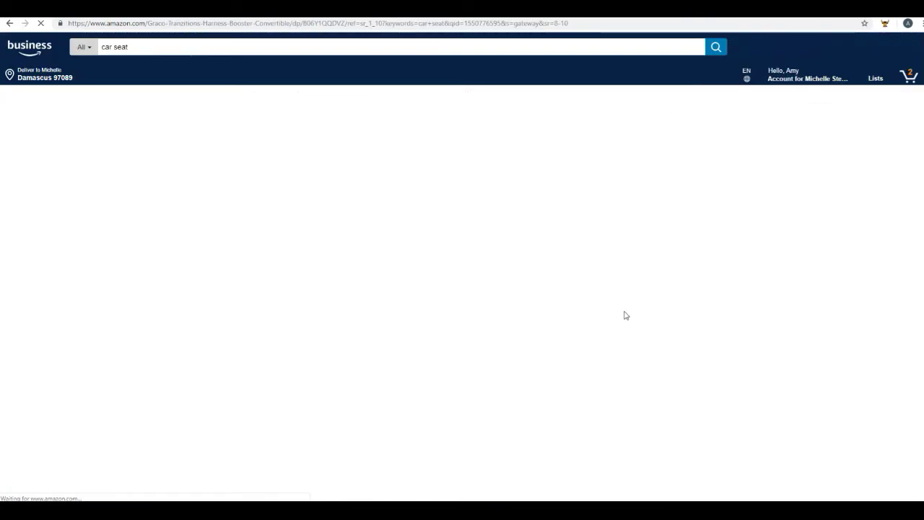
scroll(527, 306, "down", 15)
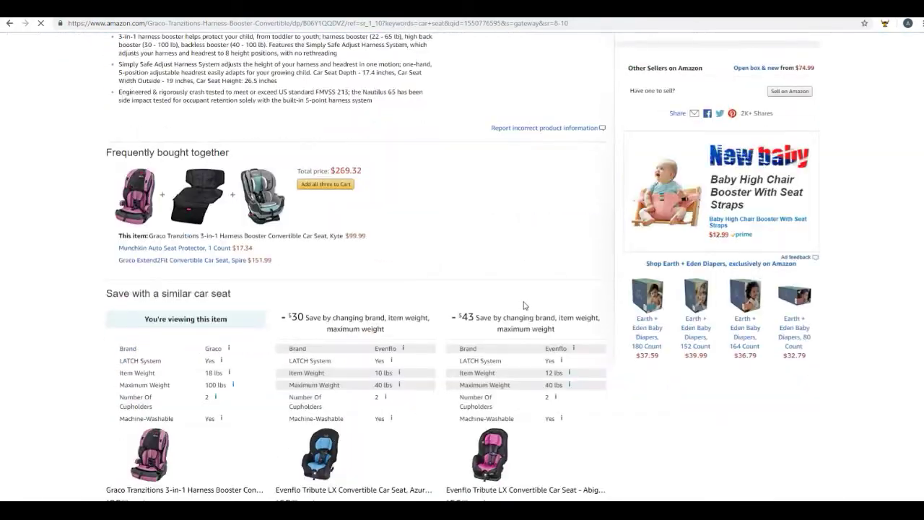
scroll(524, 301, "down", 12)
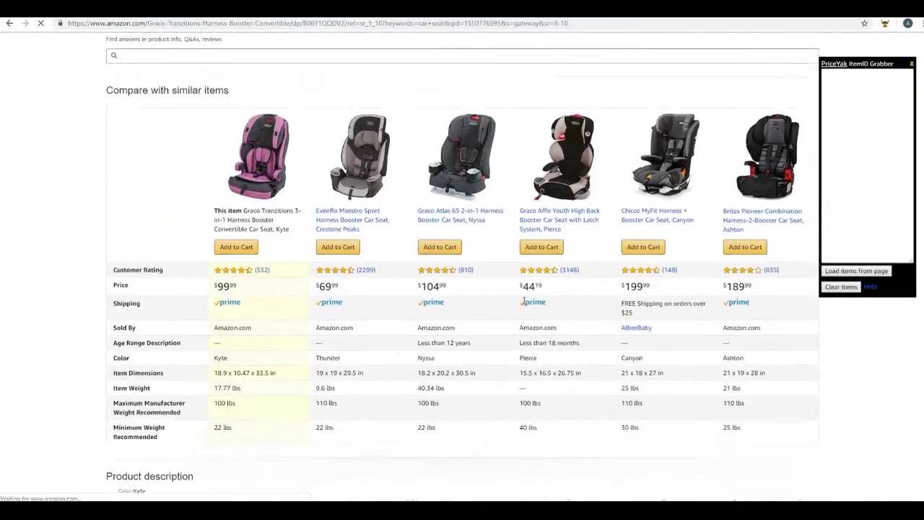
scroll(524, 304, "down", 1)
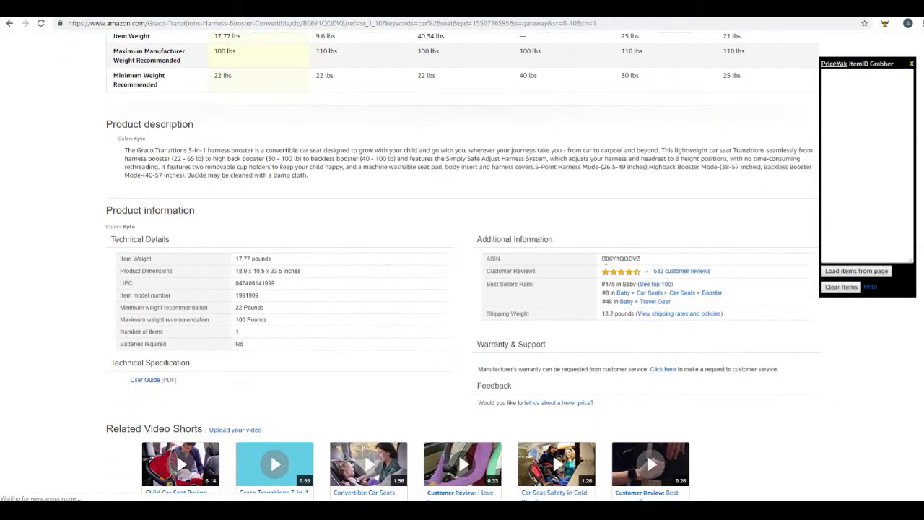
left_click_drag(650, 260, 603, 260)
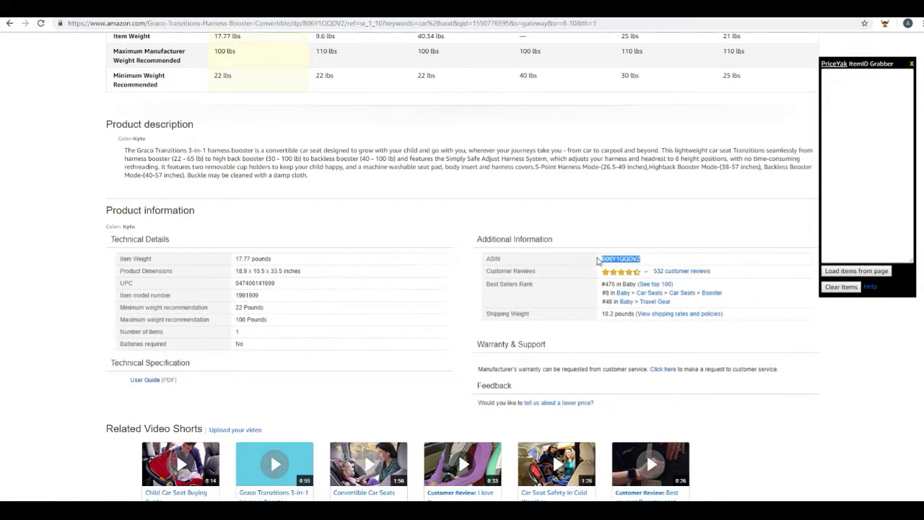
key("ctrl+c")
key("ctrl+Tab")
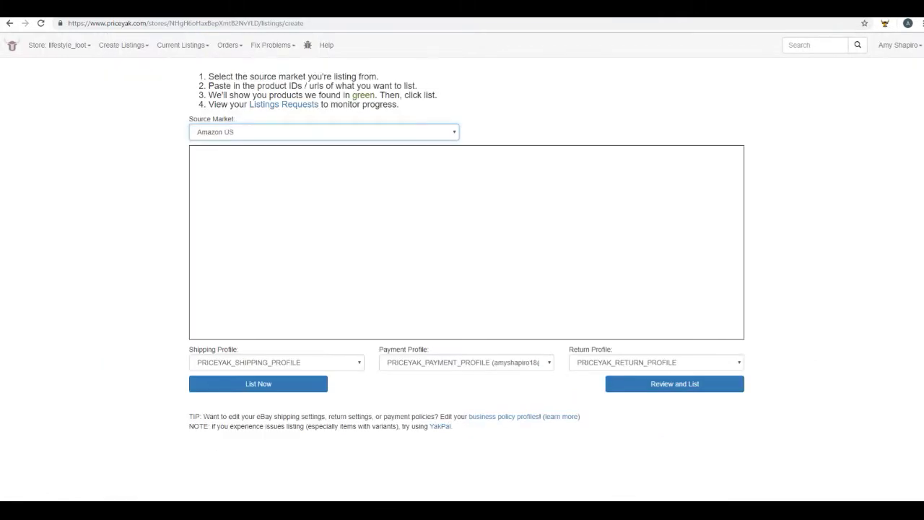
left_click(248, 171)
key("ctrl+v")
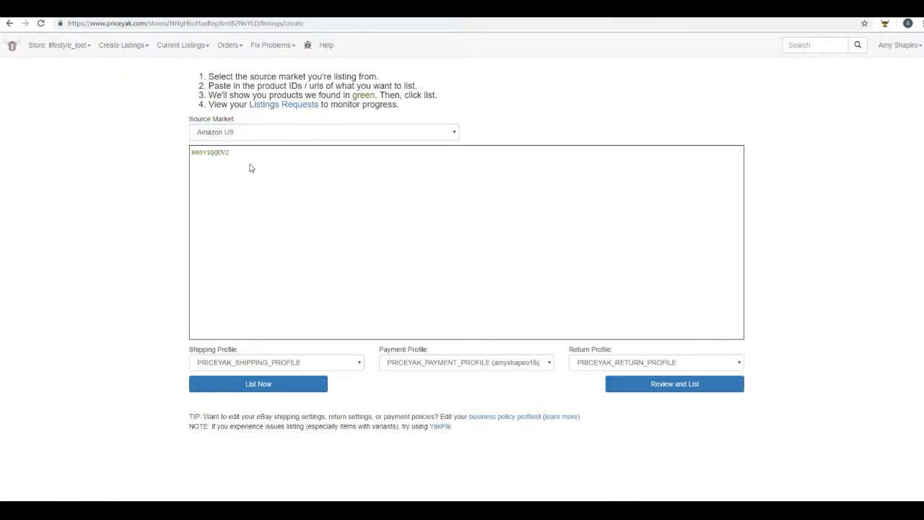
key("Return")
Add the Baby Jogger City View ASIN B07D9V89DD as the second ID line.
key("alt+Left")
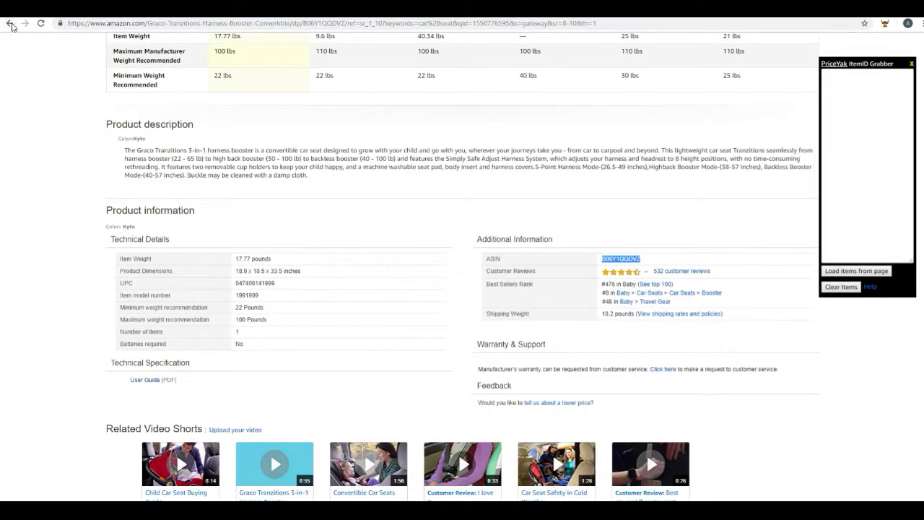
key("alt+Left")
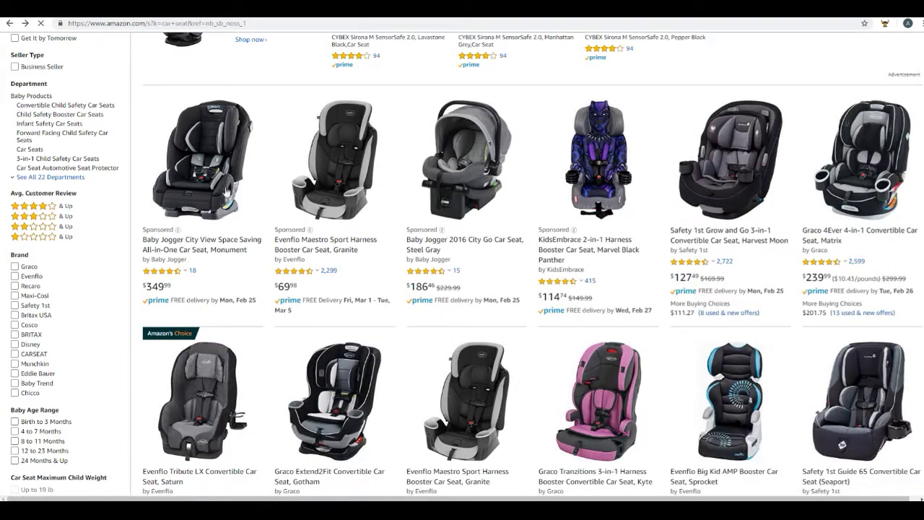
key("alt+Right")
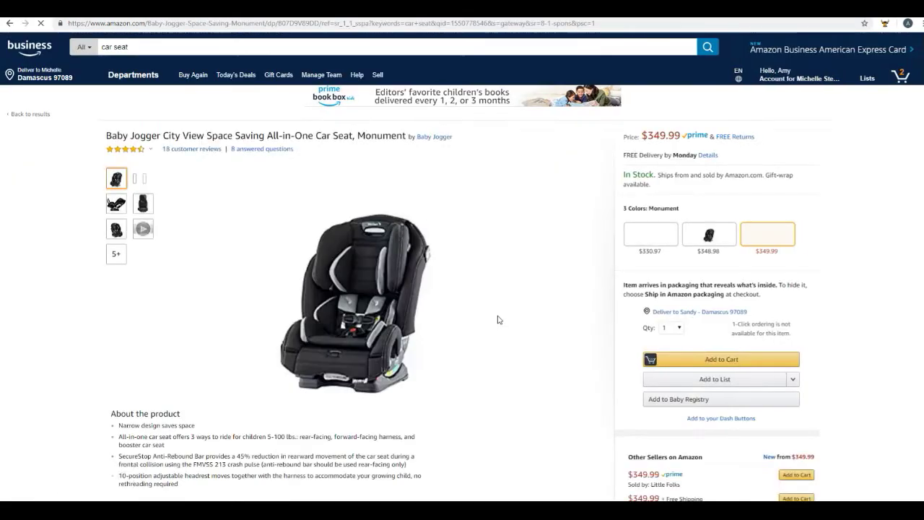
scroll(498, 319, "down", 20)
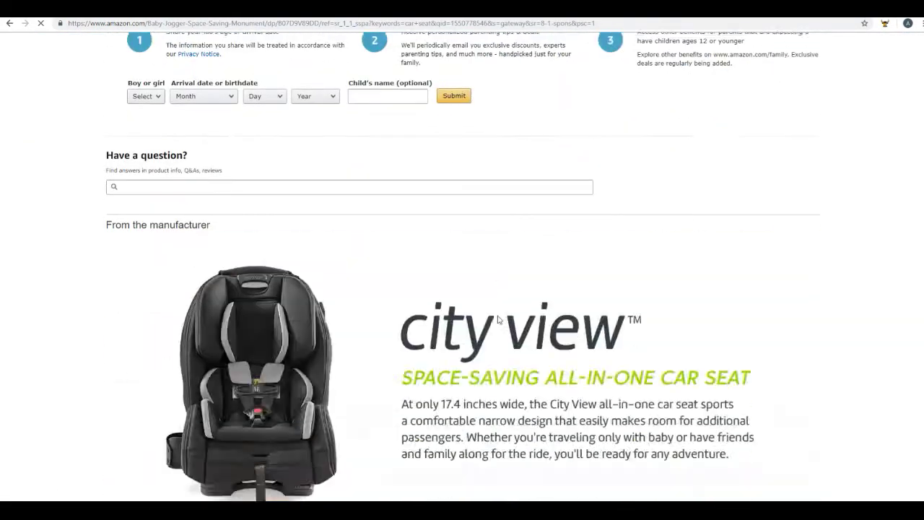
scroll(497, 319, "down", 20)
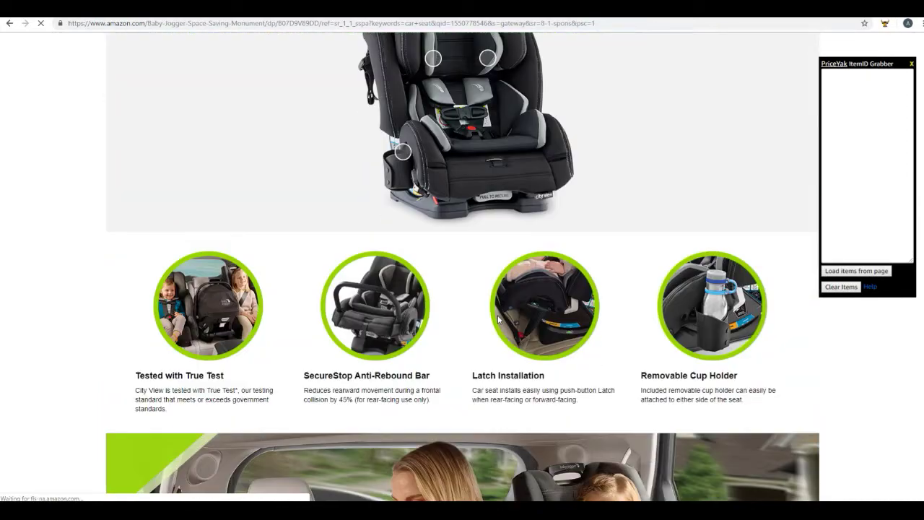
scroll(497, 320, "down", 20)
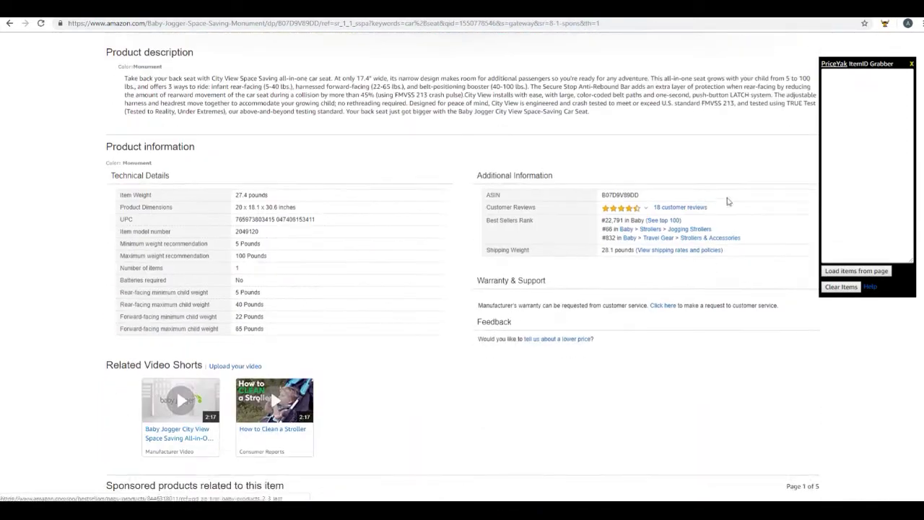
left_click_drag(654, 200, 595, 199)
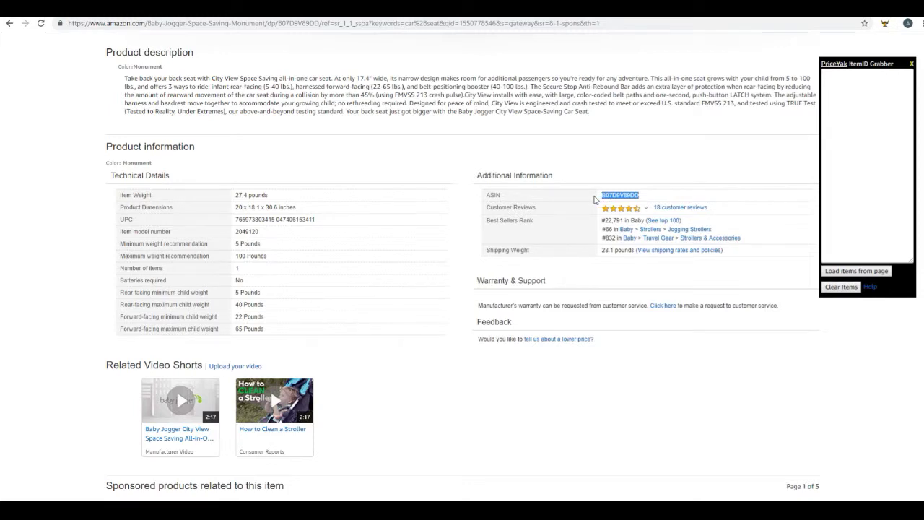
key("ctrl+Tab")
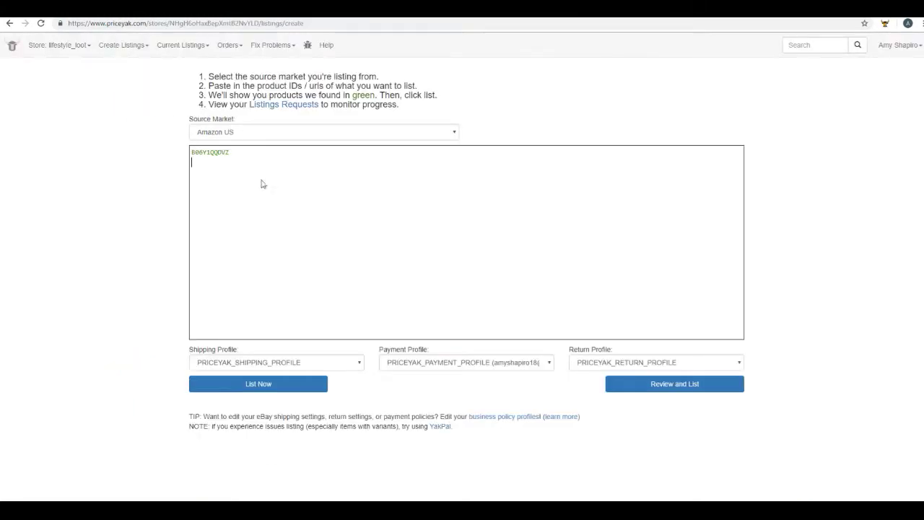
key("ctrl+v")
Submit both ASINs with List Now, then go back to the Create Listings page.
left_click(248, 389)
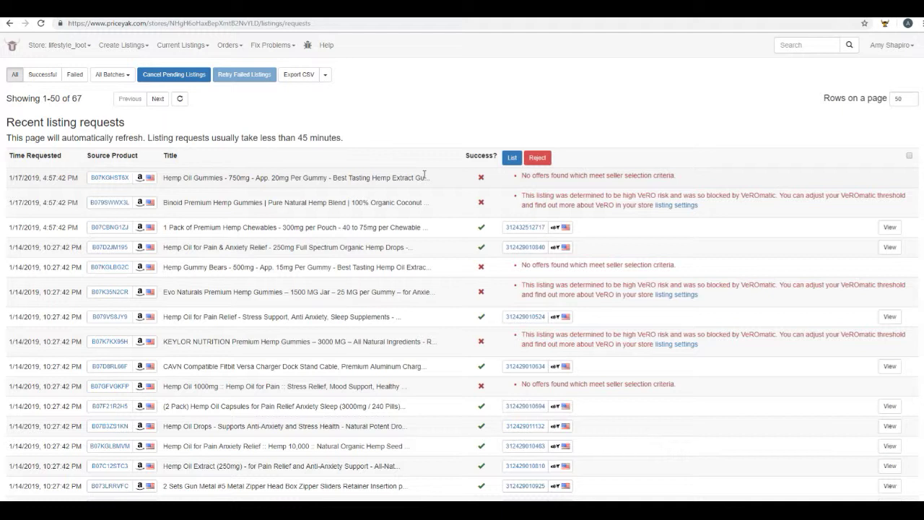
left_click(116, 46)
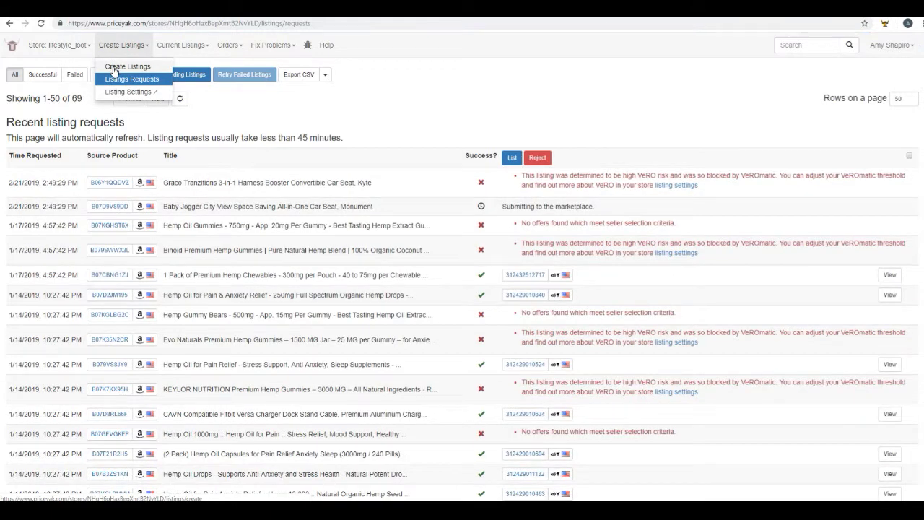
left_click(114, 67)
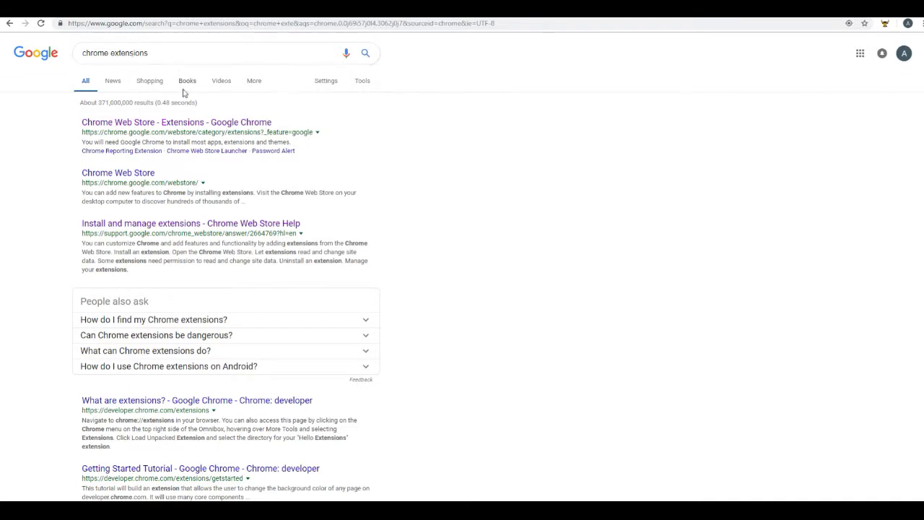
Search the Chrome Web Store for 'priceyak' to find the YakPal extension.
left_click(200, 122)
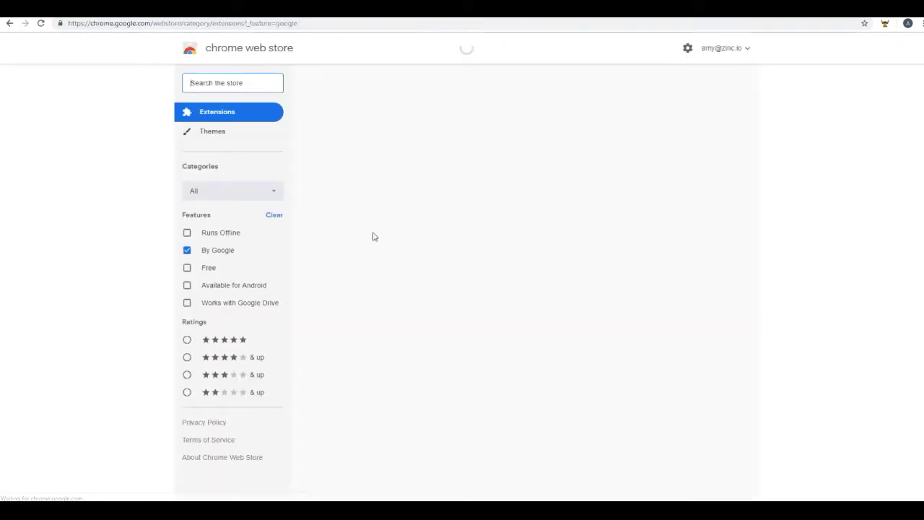
type("price")
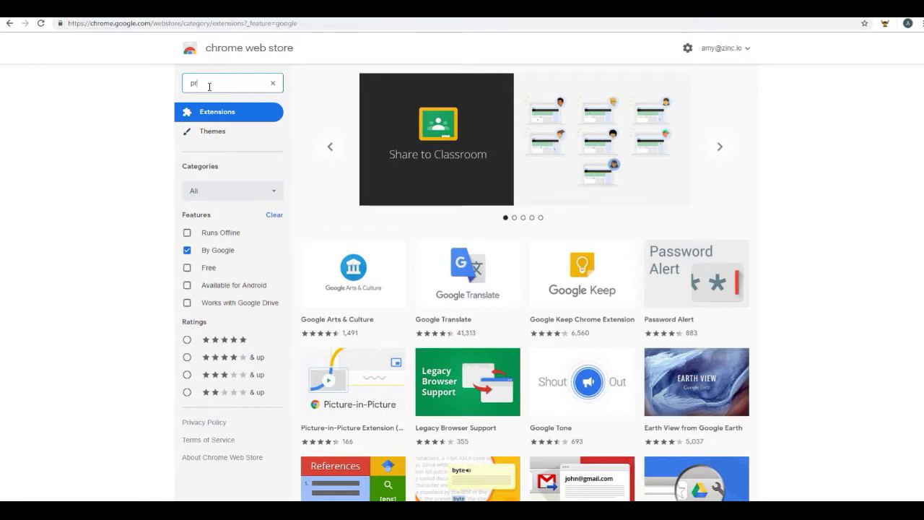
type("yak")
key("Return")
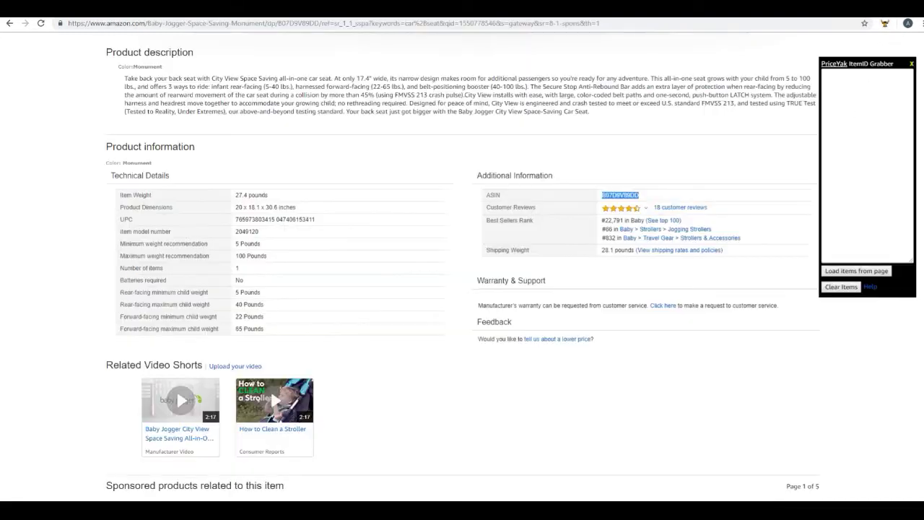
Show YakPal's ItemID Grabber and load the Baby Jogger seat's ID B07D9V89DD.
scroll(628, 307, "up", 15)
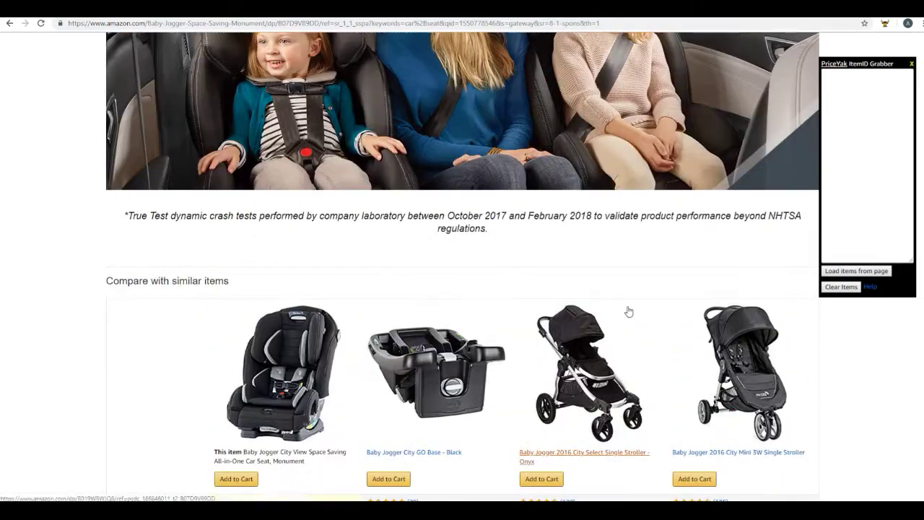
scroll(629, 310, "up", 20)
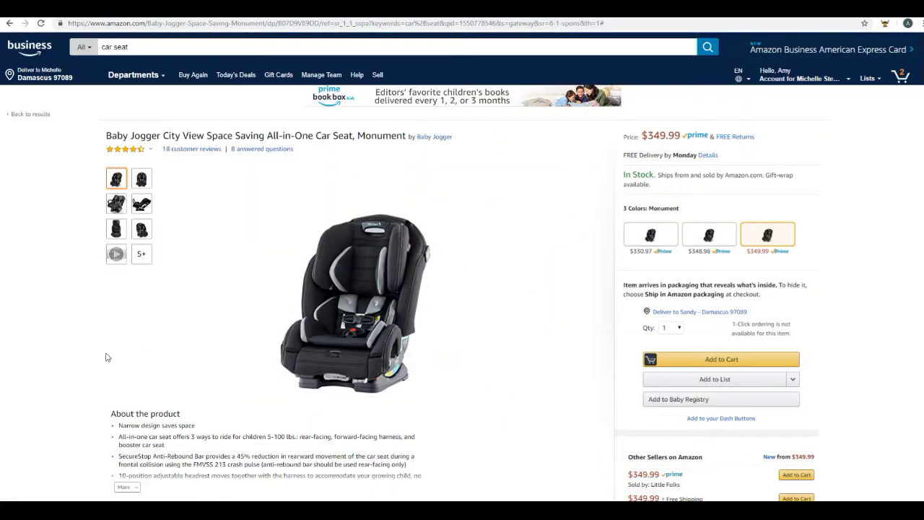
scroll(361, 382, "down", 12)
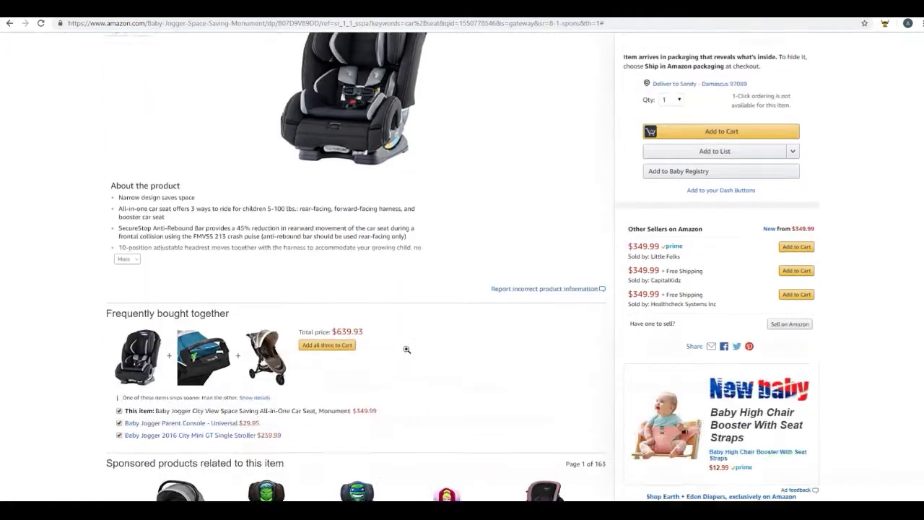
scroll(411, 352, "down", 13)
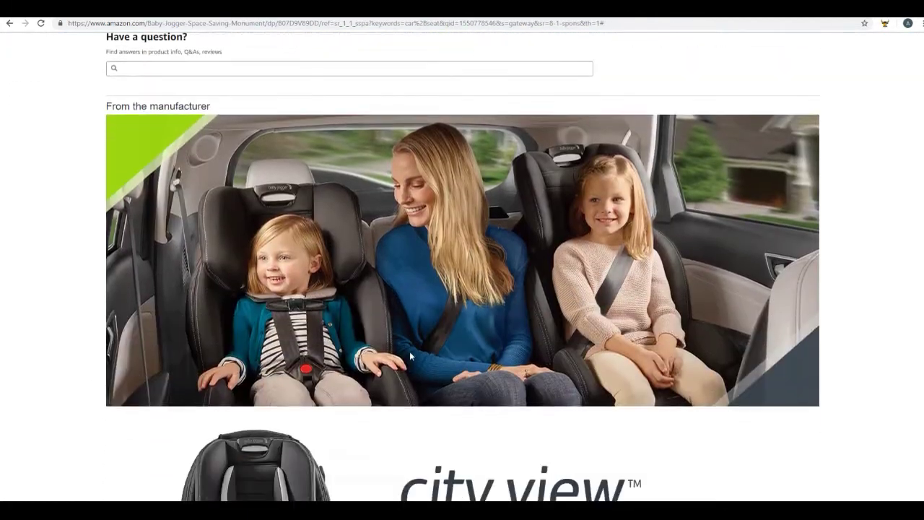
scroll(409, 358, "down", 15)
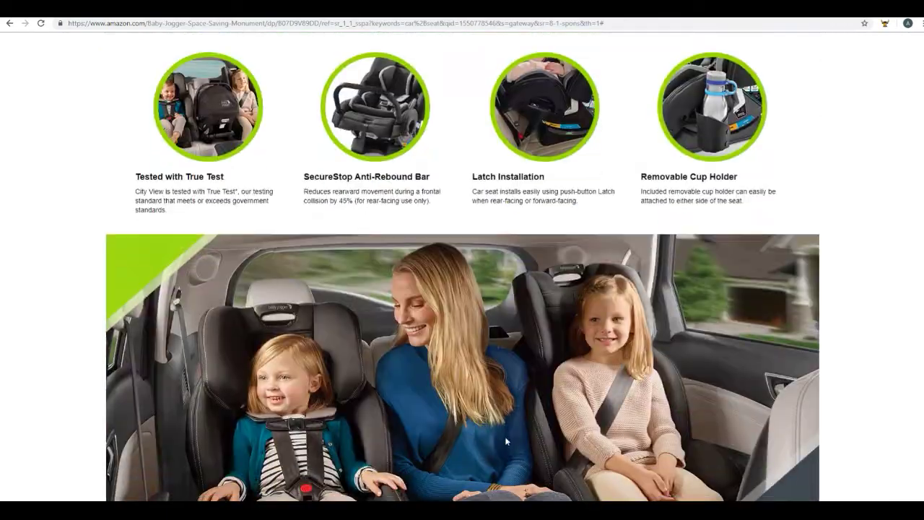
scroll(513, 447, "down", 4)
scroll(590, 343, "up", 10)
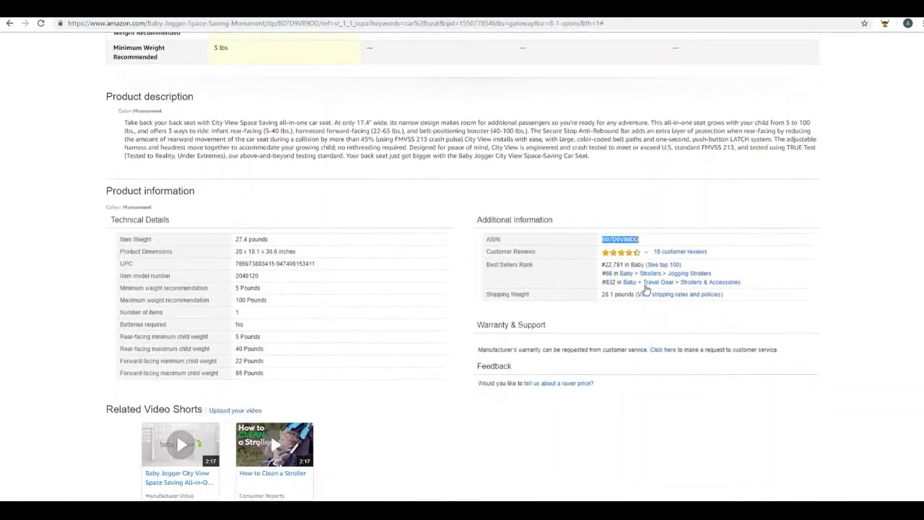
scroll(591, 342, "up", 20)
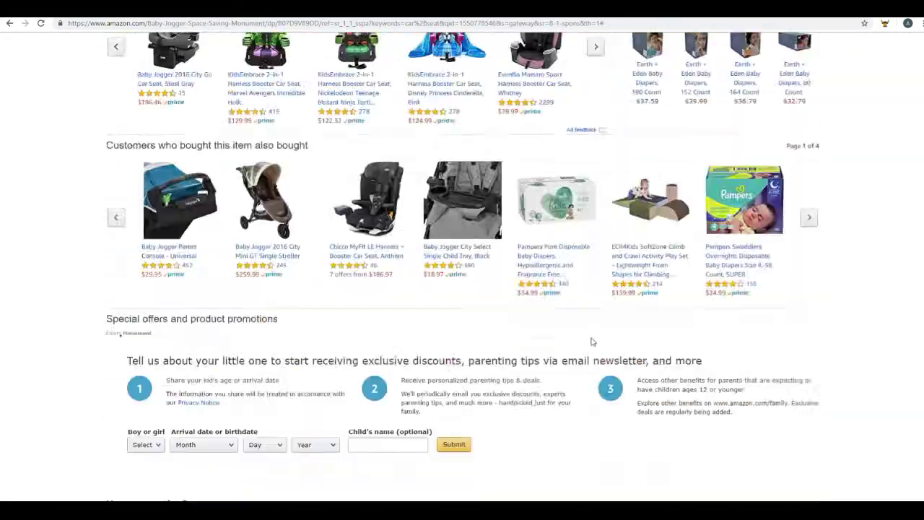
left_click(885, 23)
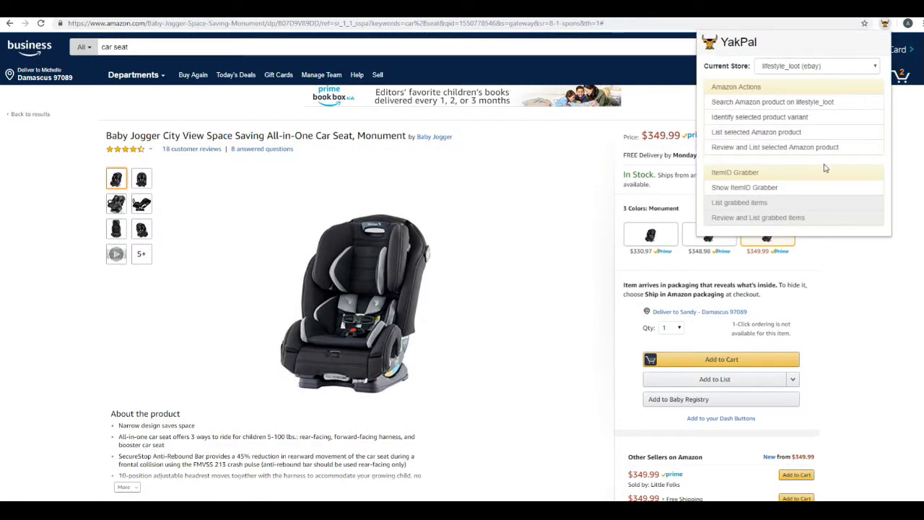
left_click(751, 191)
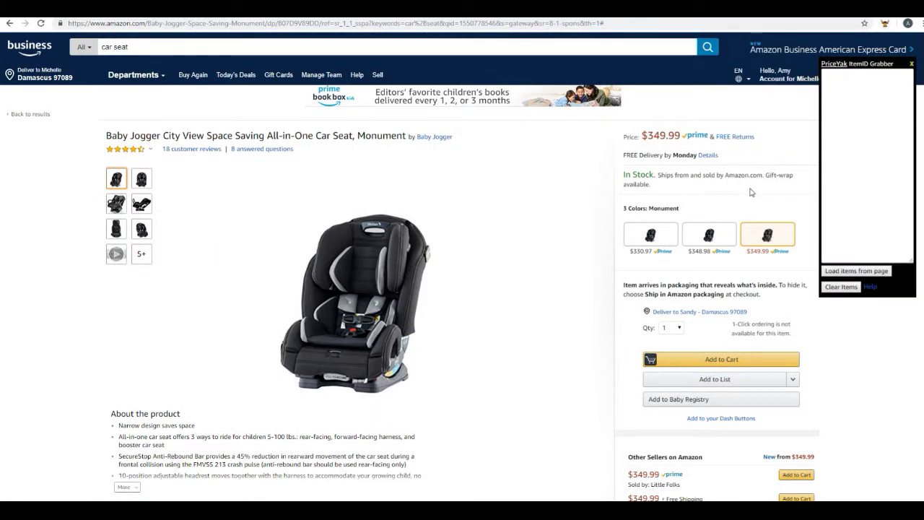
left_click(835, 272)
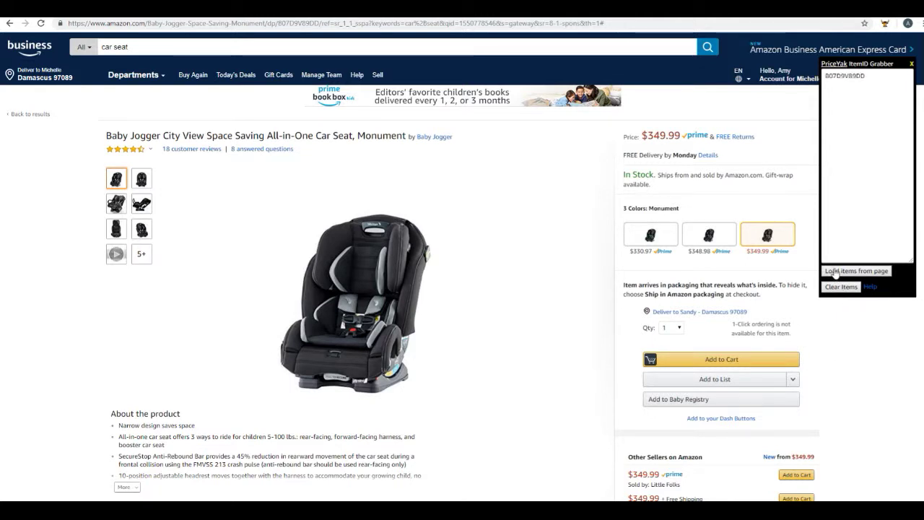
Add the Doona infant car seat's ID B07J6HM2C3 to the grabber list.
left_click(10, 24)
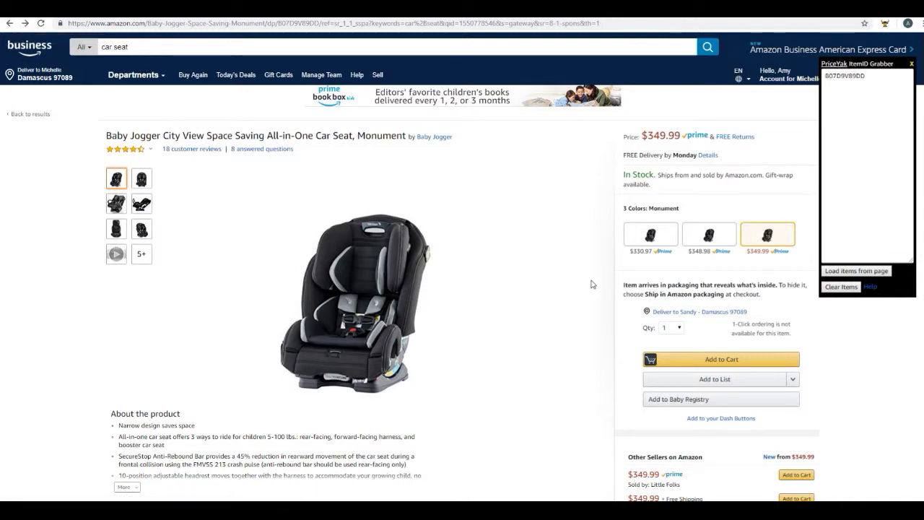
left_click(9, 23)
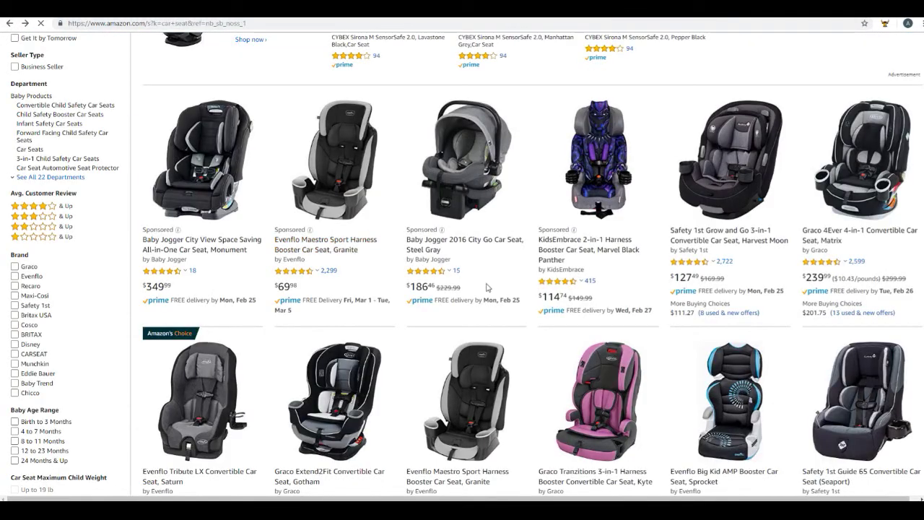
scroll(525, 362, "down", 3)
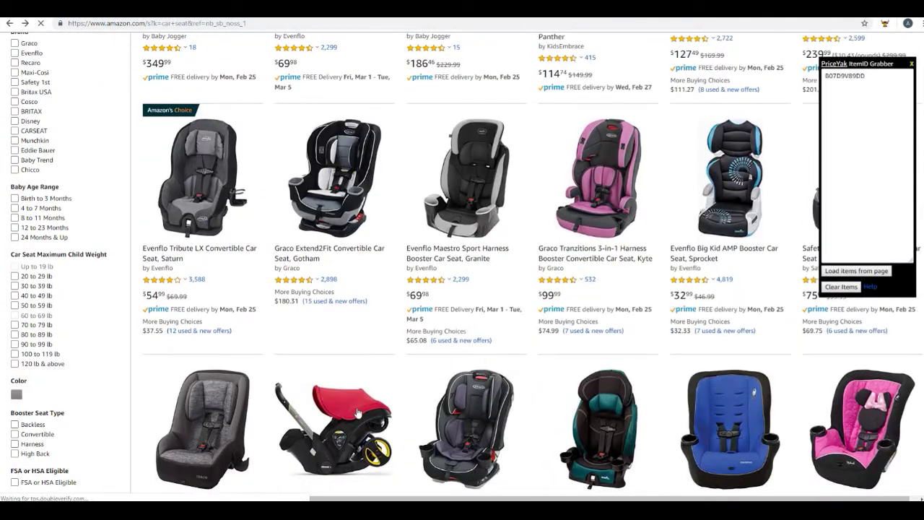
left_click(350, 414)
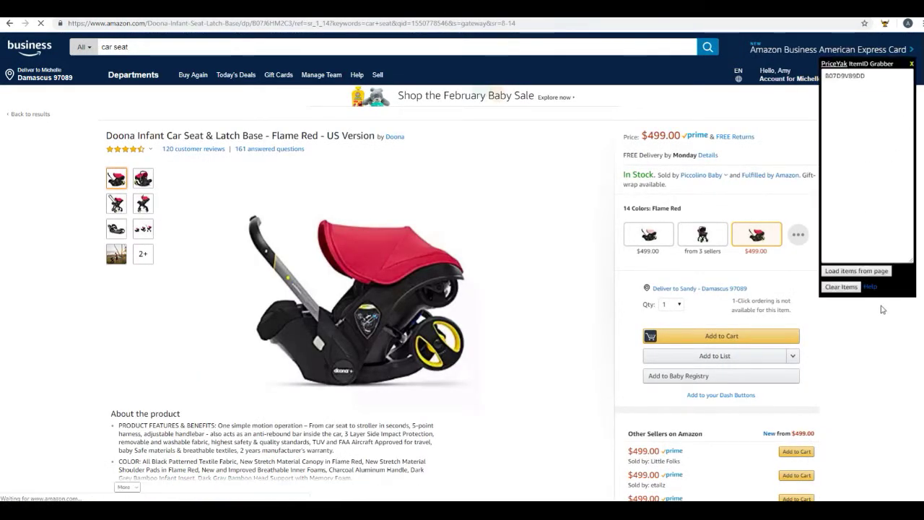
left_click(832, 271)
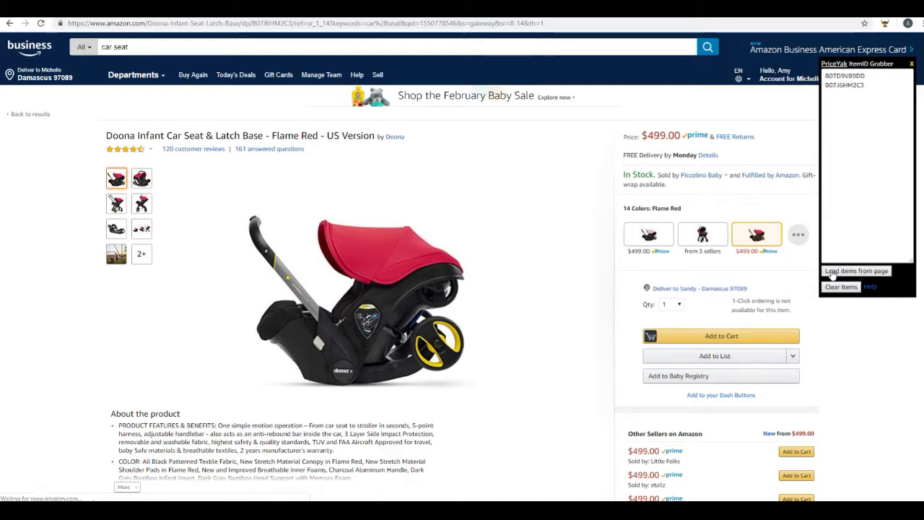
Add the Ninja Turtles booster seat's ID B00I4Y7J3K, returning to the search results.
left_click(9, 24)
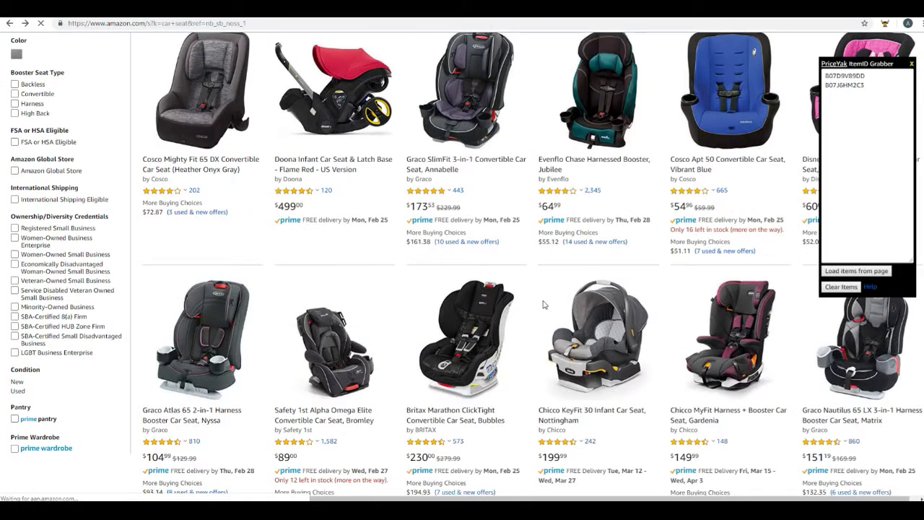
scroll(743, 395, "down", 3)
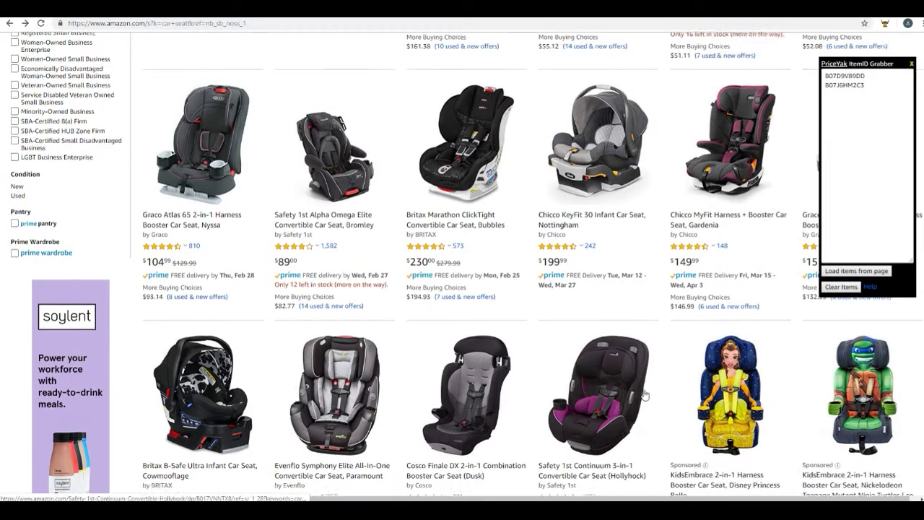
scroll(743, 396, "down", 2)
left_click(861, 338)
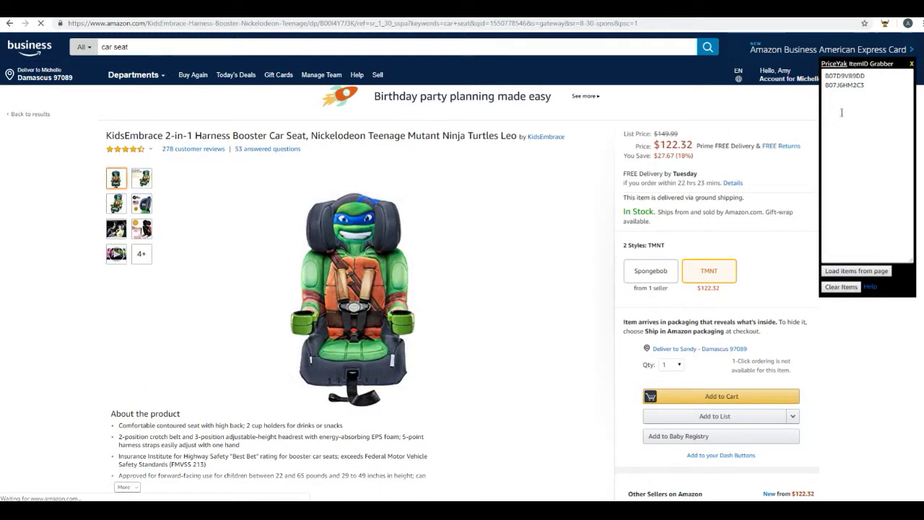
left_click(838, 274)
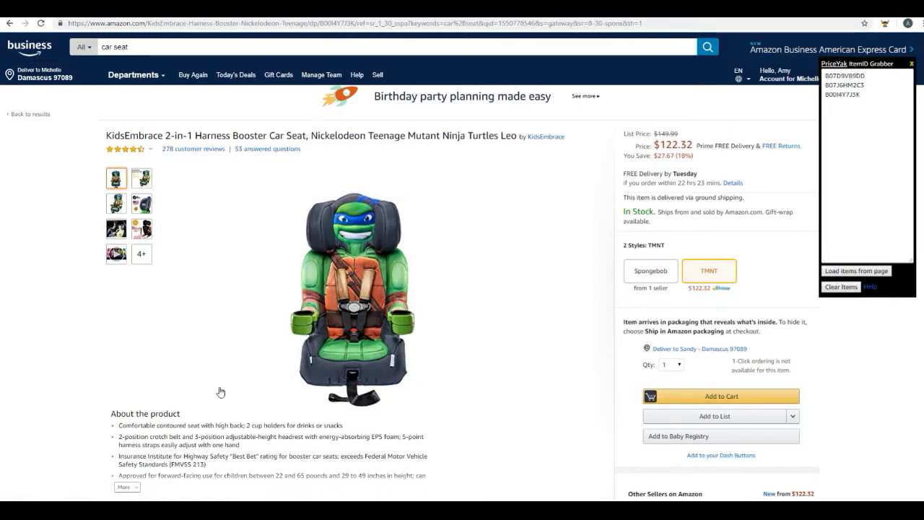
left_click(10, 23)
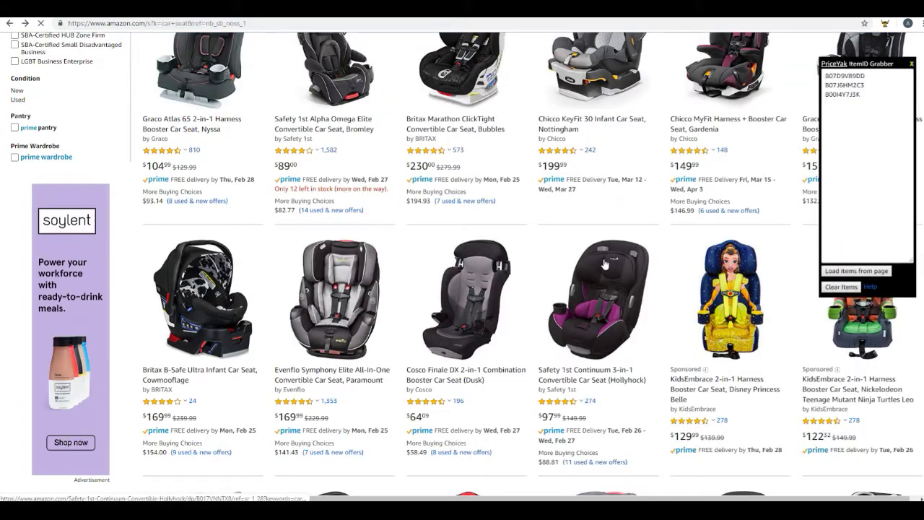
Copy all grabbed car seat item IDs and paste them into PriceYak's listing ID box.
scroll(605, 265, "up", 5)
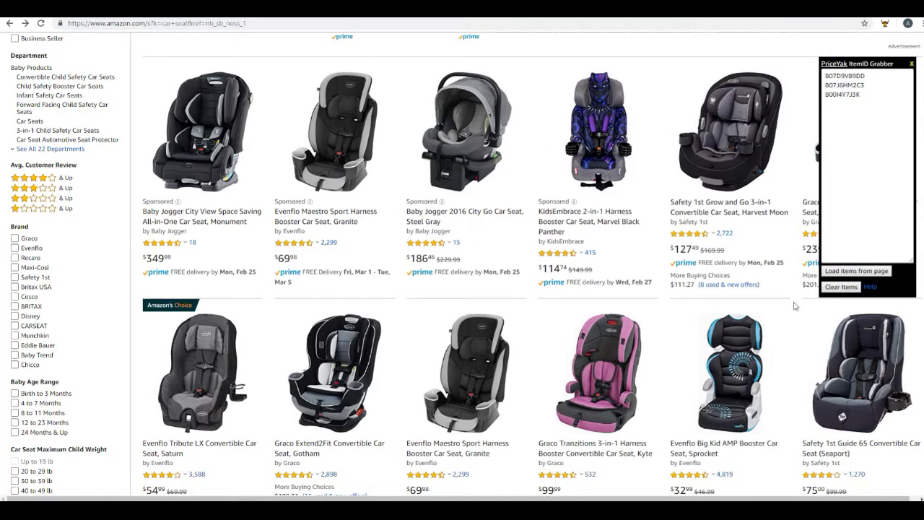
scroll(794, 307, "up", 1)
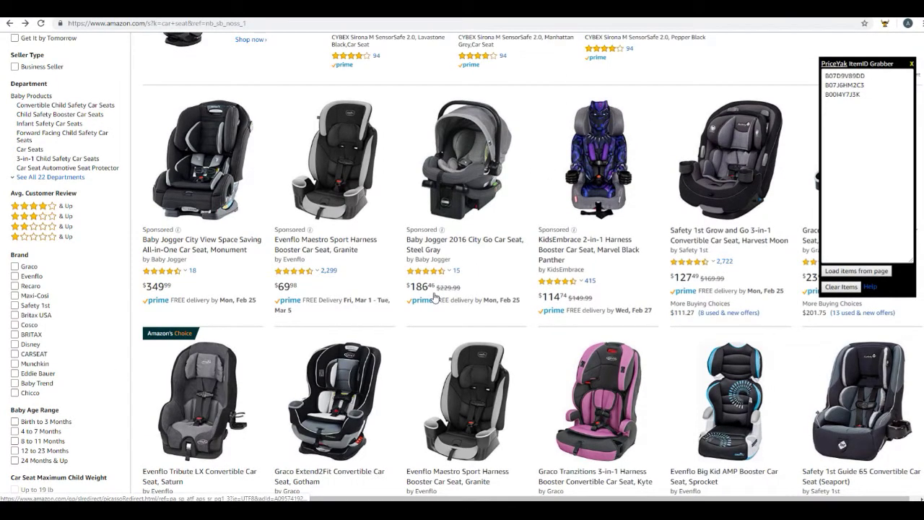
left_click(849, 273)
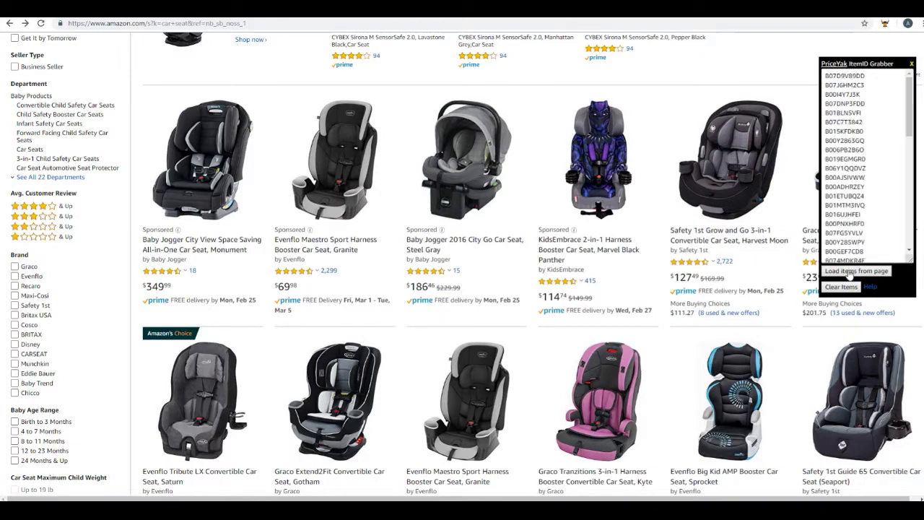
scroll(862, 159, "down", 10)
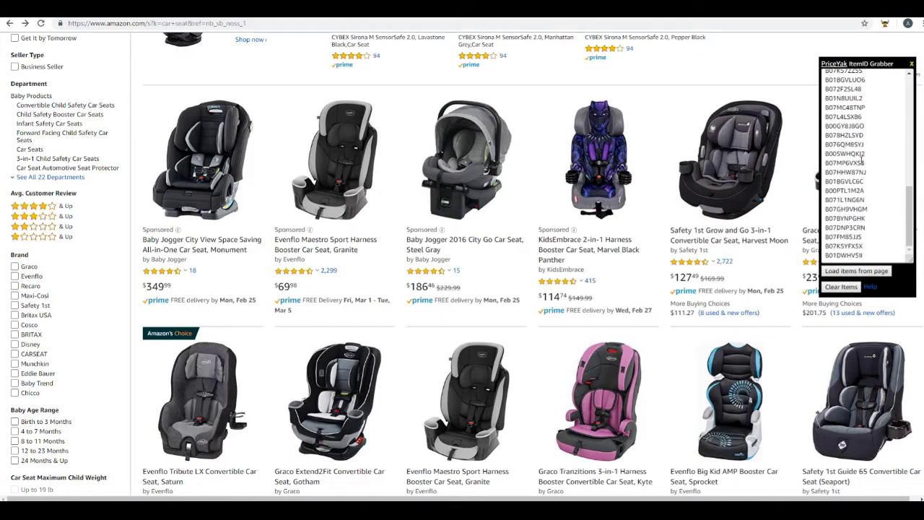
left_click_drag(865, 256, 830, 43)
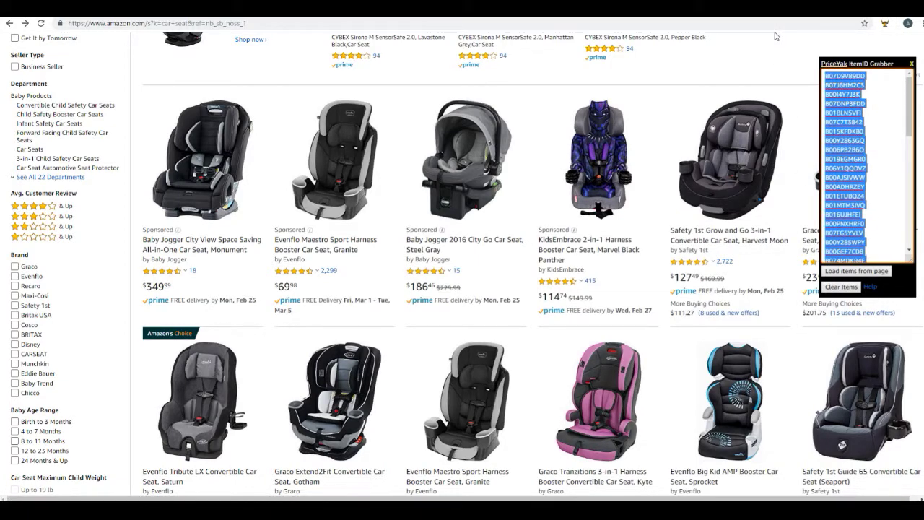
key("ctrl+Tab")
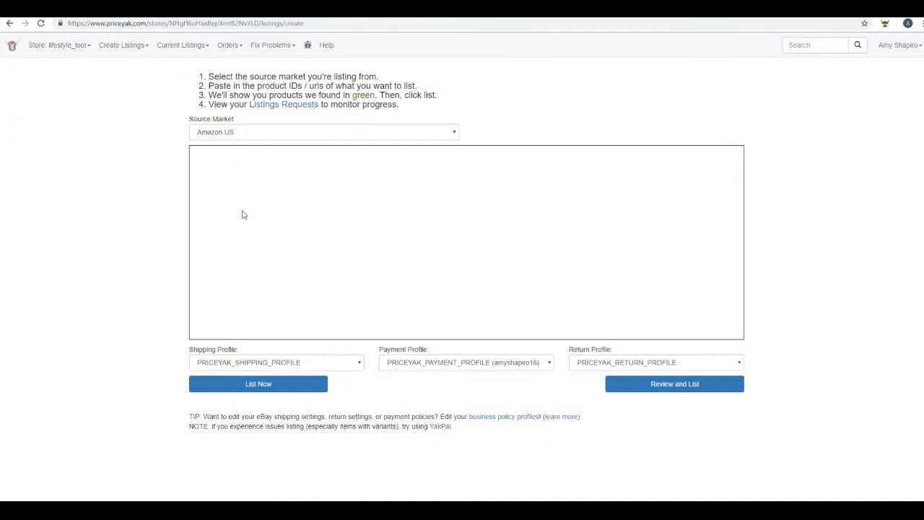
key("ctrl+v")
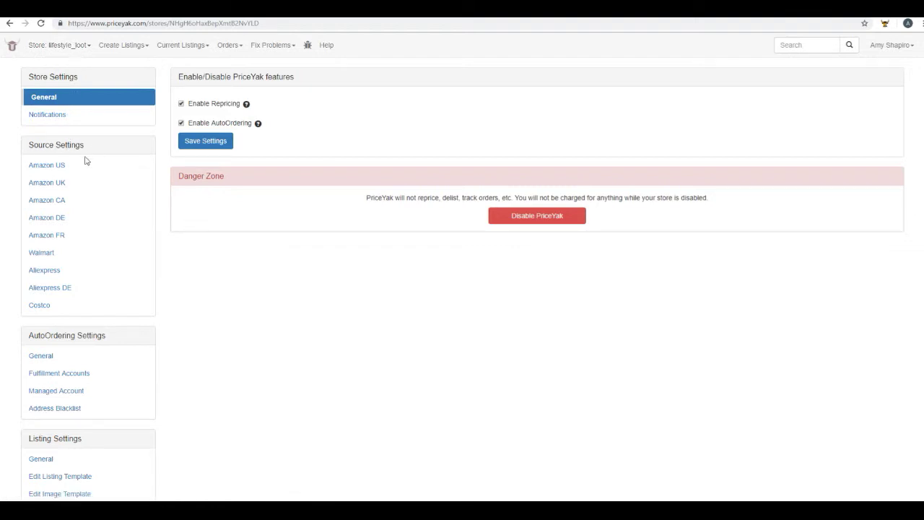
Open the Amazon US source settings from the store settings sidebar.
left_click(35, 172)
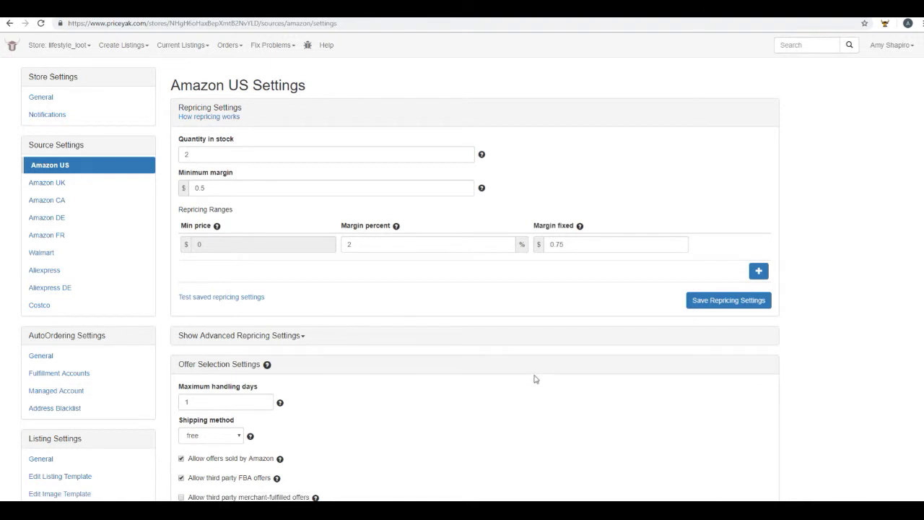
Change Amazon US margin percent from 2 to 6 and fixed margin from 0.75 to 1.5, and save.
left_click(209, 187)
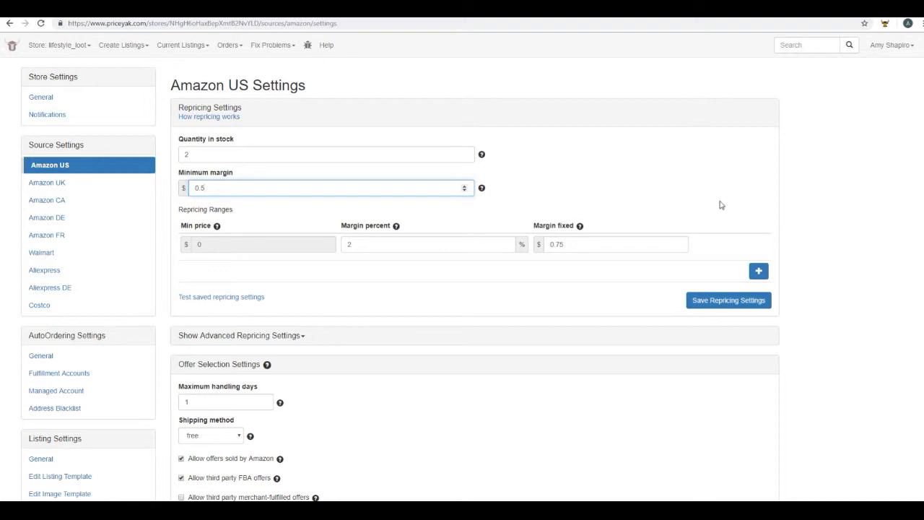
left_click(577, 250)
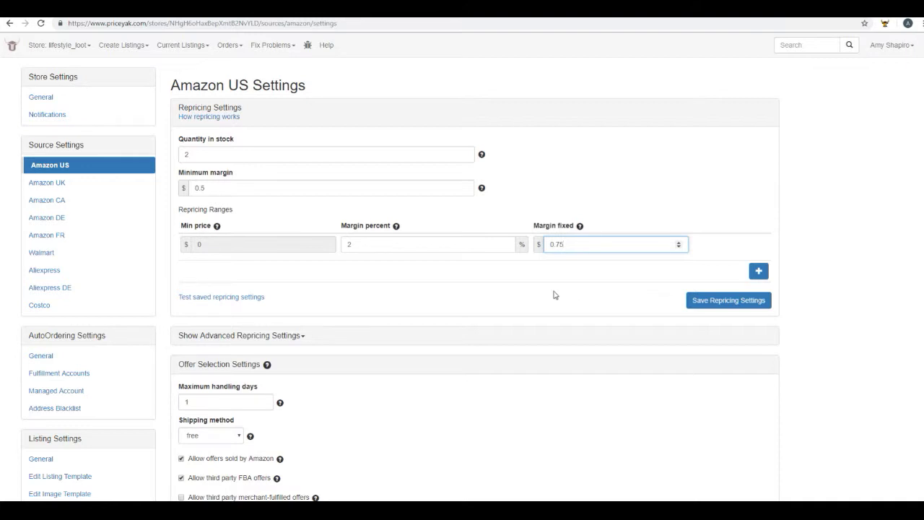
left_click(362, 245)
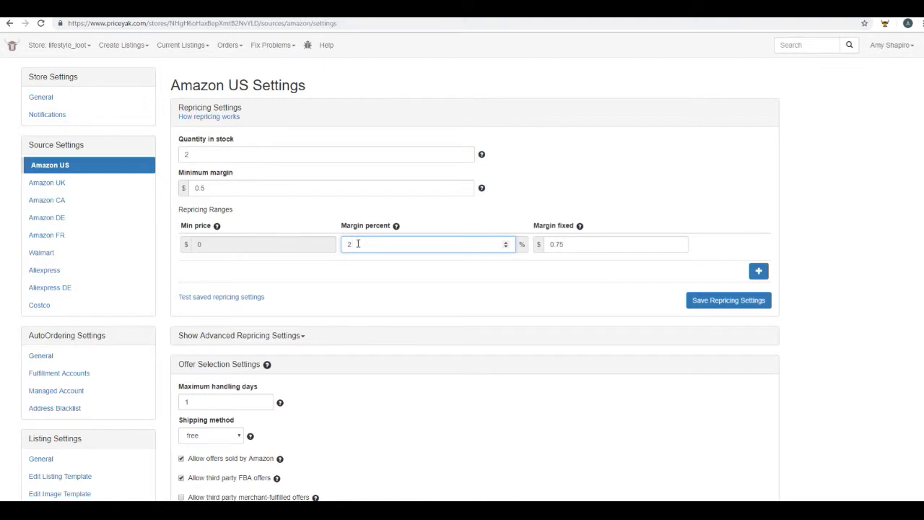
left_click_drag(355, 244, 336, 244)
left_click_drag(571, 247, 547, 244)
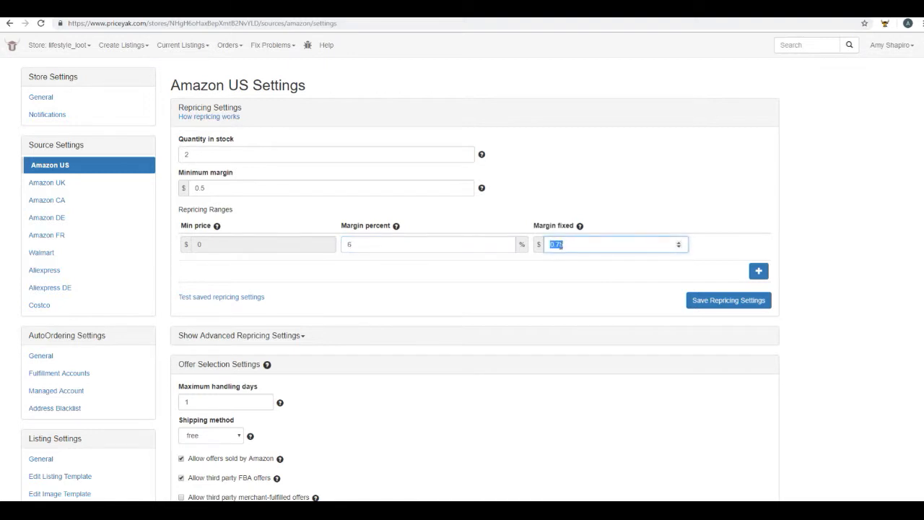
type("1.5")
left_click(726, 306)
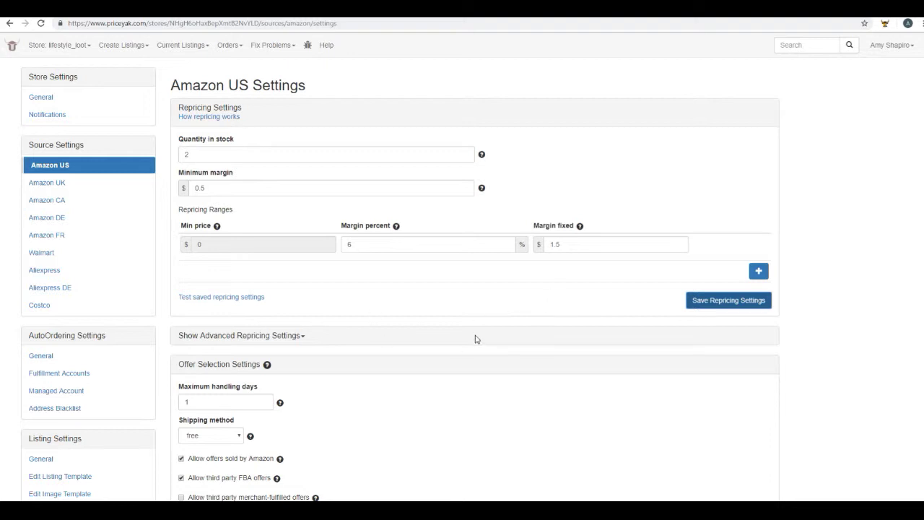
Test repricing with the Evenflo Maestro at $69.98 and 1 sale, giving $87.23 on eBay.
left_click(200, 297)
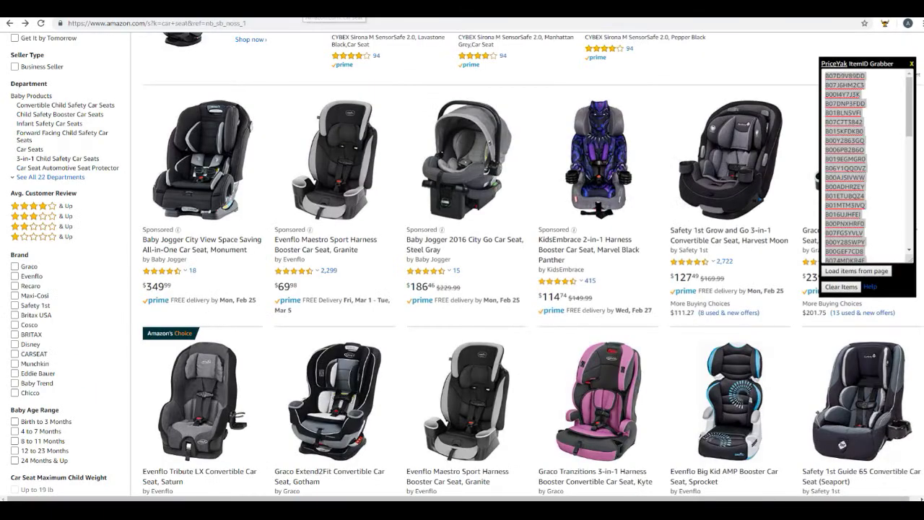
left_click(327, 184)
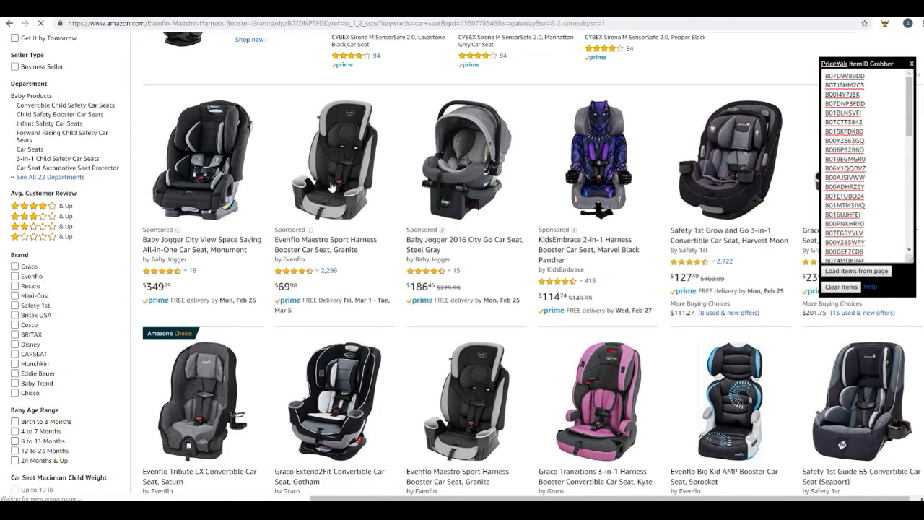
scroll(628, 350, "down", 1)
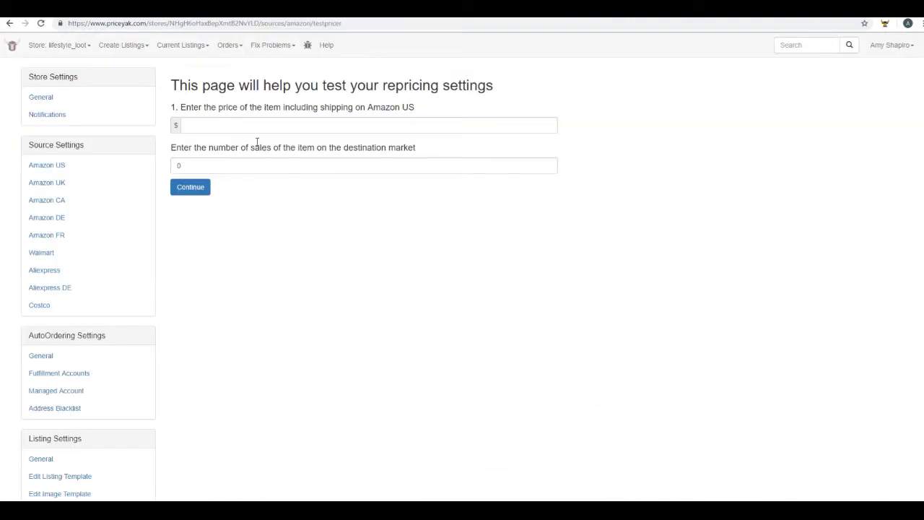
left_click(220, 122)
type("69")
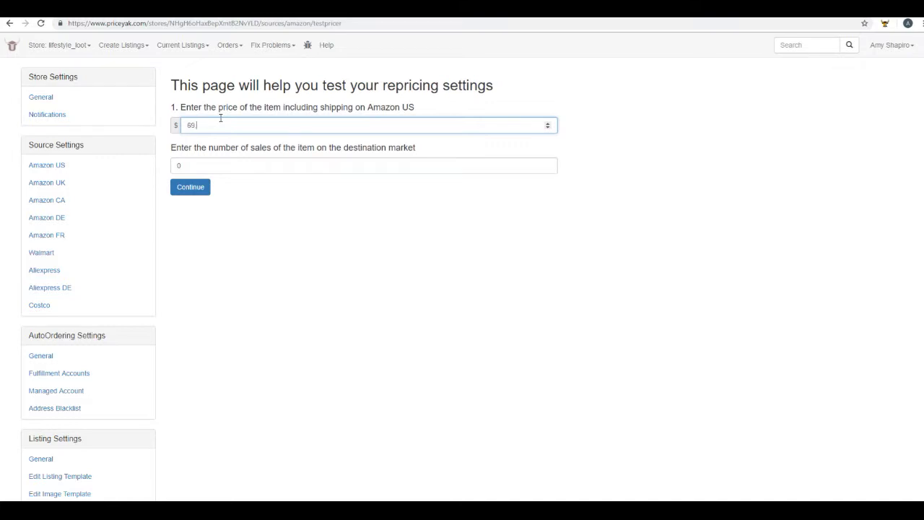
type(".98")
left_click(250, 166)
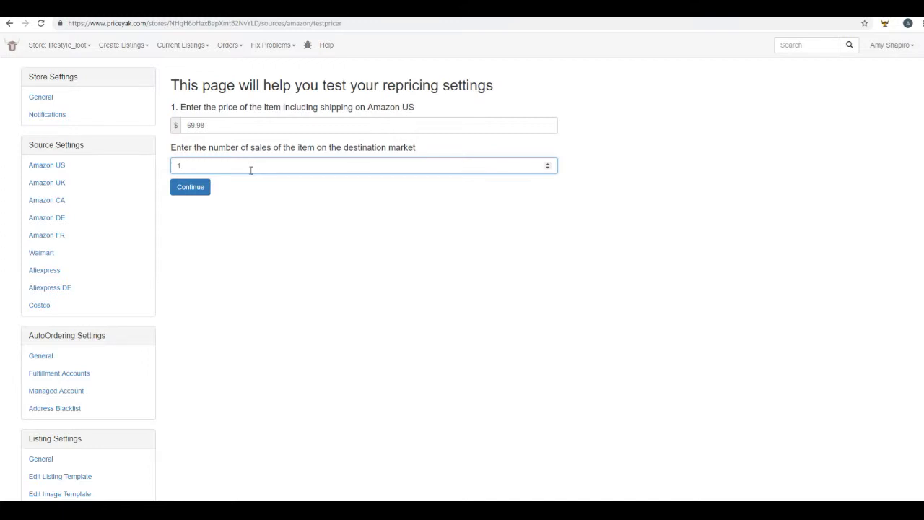
left_click(190, 187)
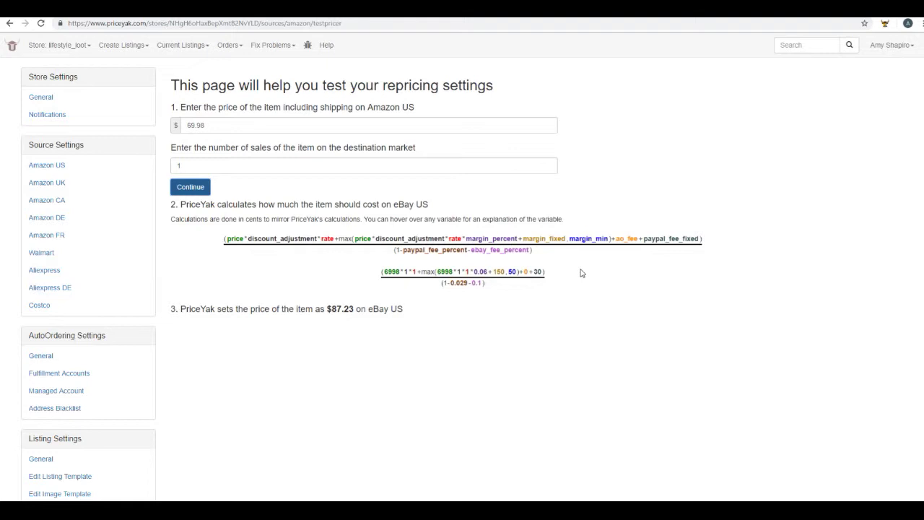
Scroll through the repricing test result to review the price formula.
scroll(582, 273, "down", 1)
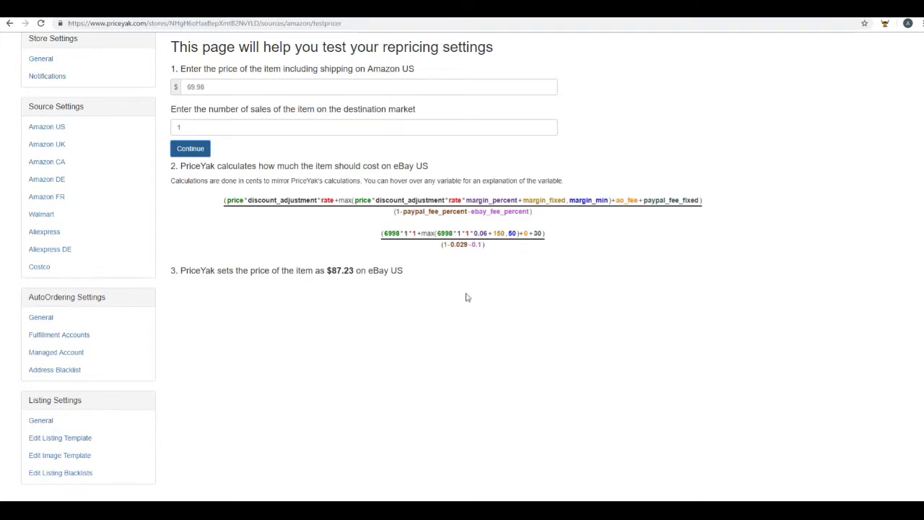
mouse_move(454, 244)
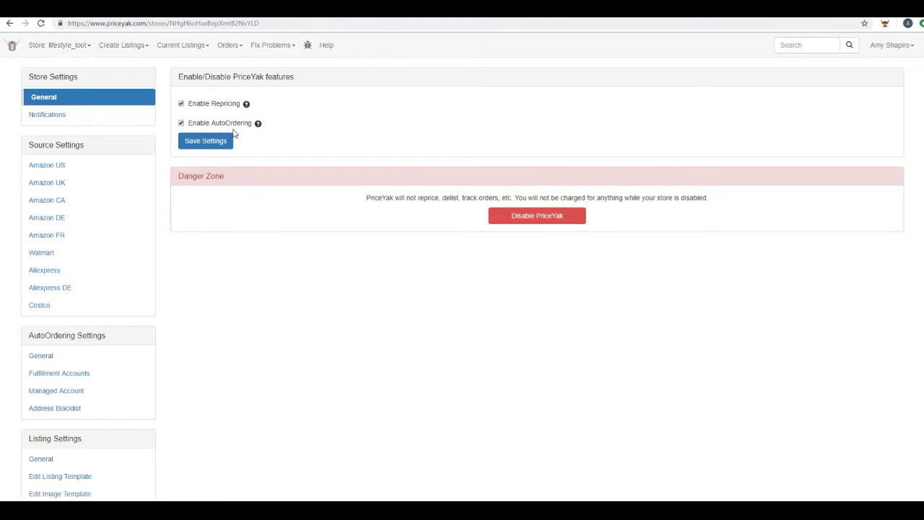
Switch to the store's Messages (beta) page, showing its 23 recent messages, mostly from eBay.
scroll(354, 307, "down", 1)
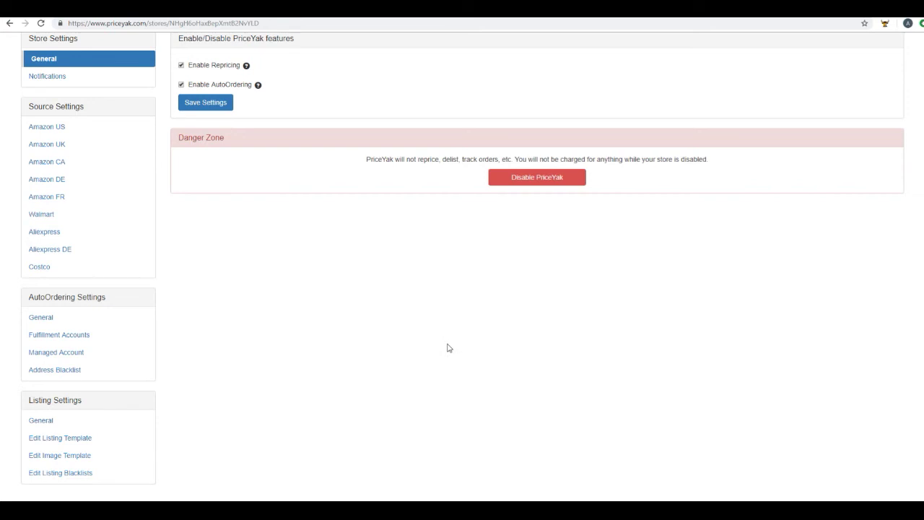
scroll(325, 303, "up", 1)
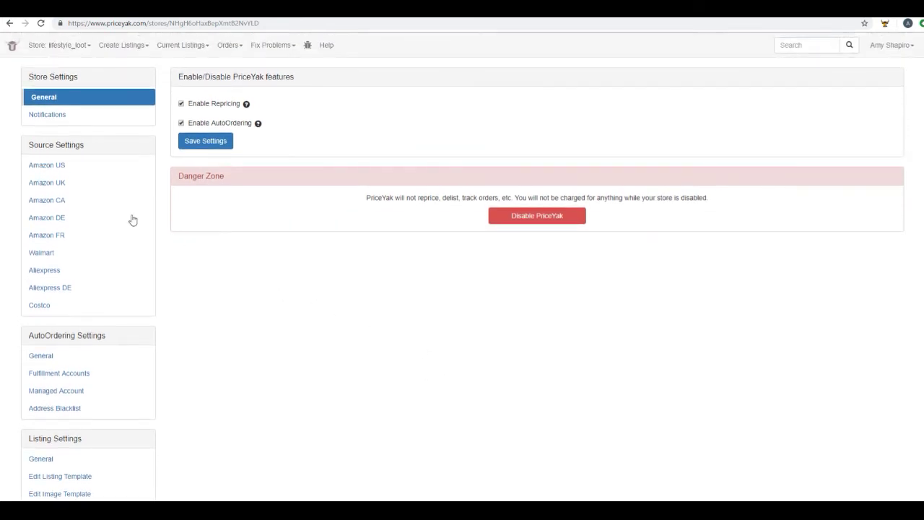
left_click(90, 47)
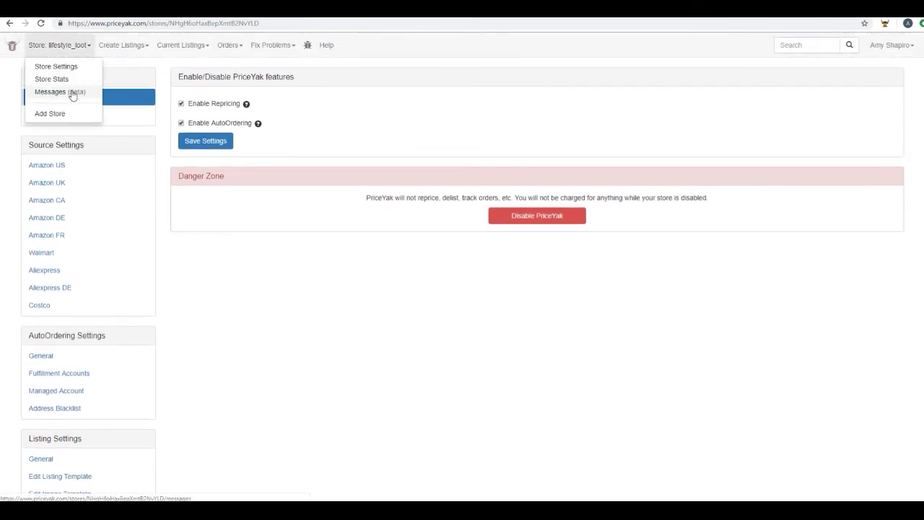
left_click(72, 93)
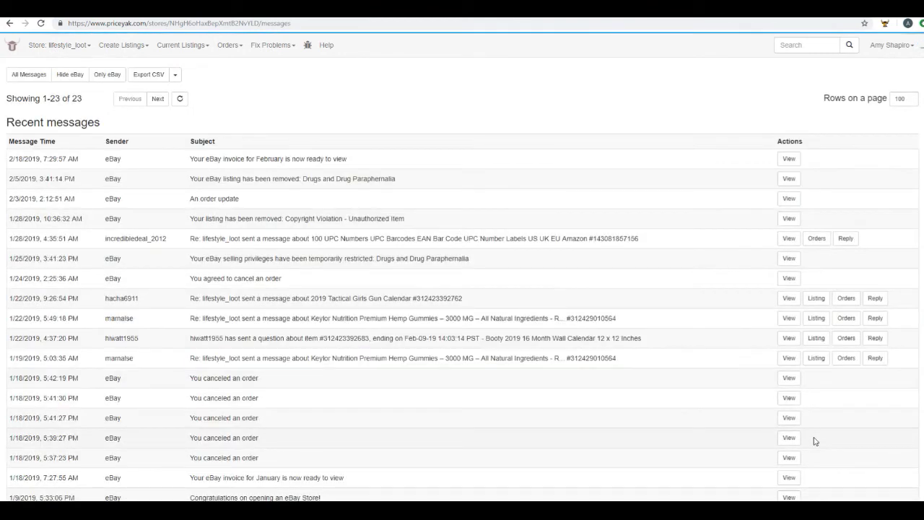